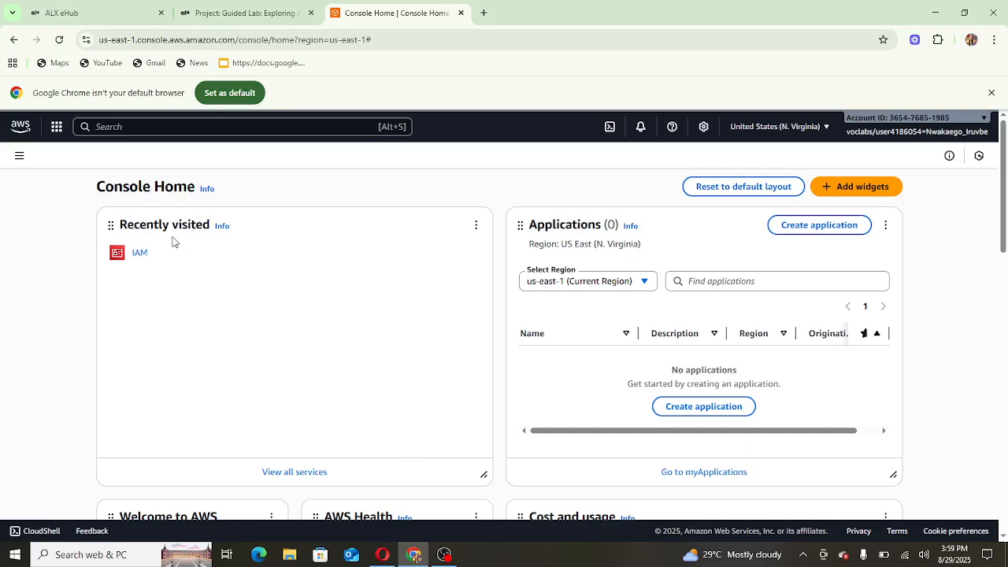
# - Open IAM from Recently visited and go to the User groups list
pyautogui.click(142, 254)
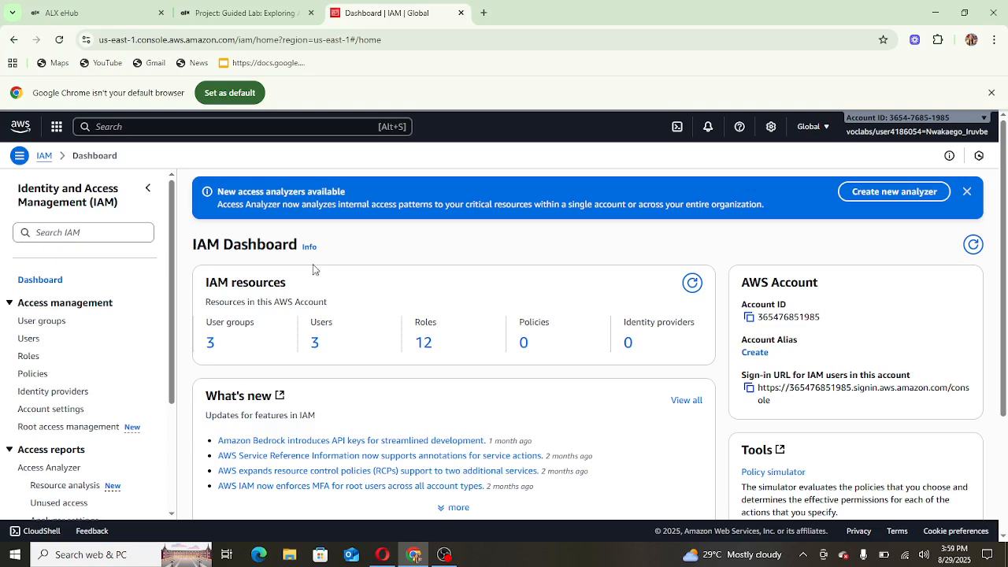
pyautogui.click(53, 321)
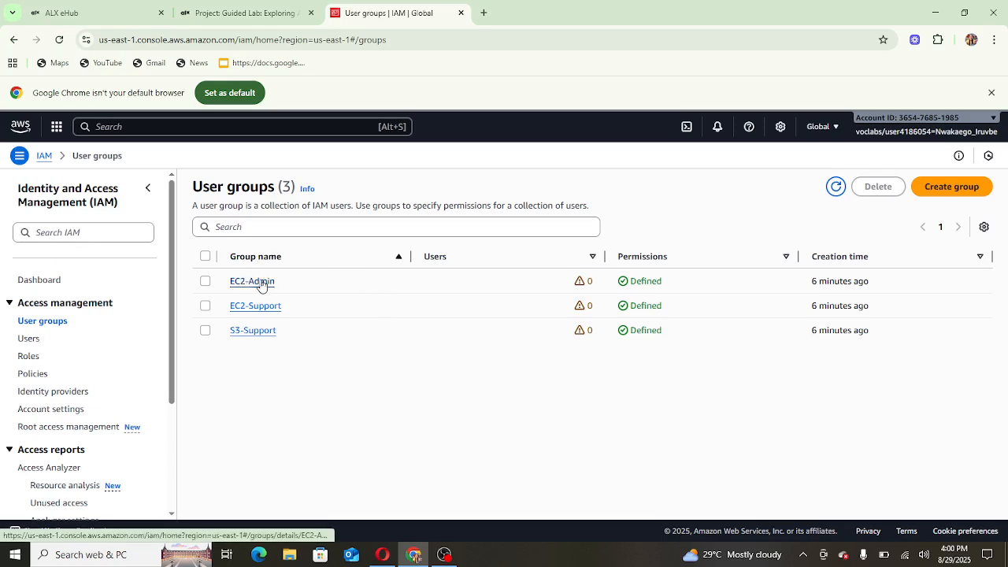
# - Open the S3-Support group's permissions and its AmazonS3ReadOnlyAccess policy details
pyautogui.click(249, 330)
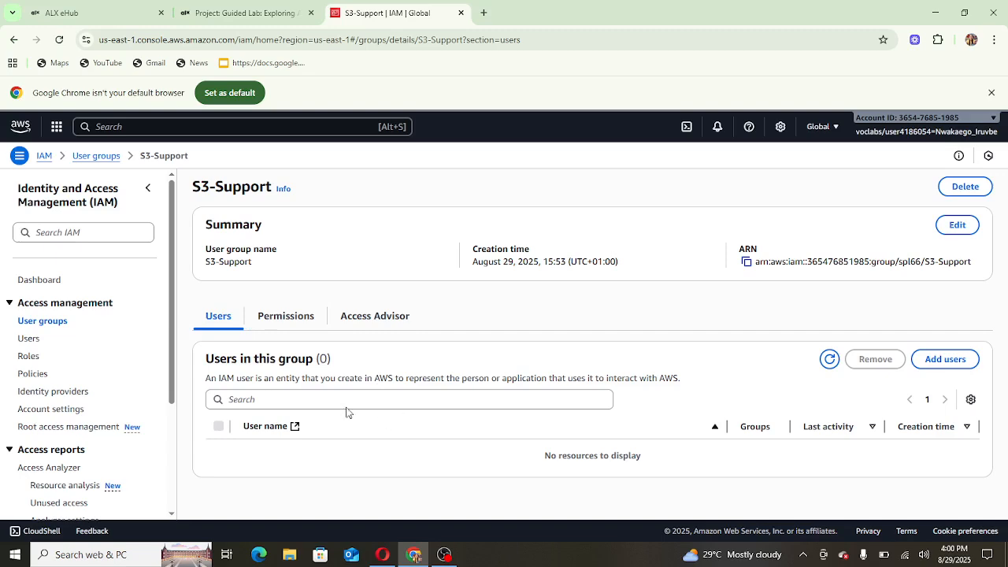
pyautogui.click(298, 319)
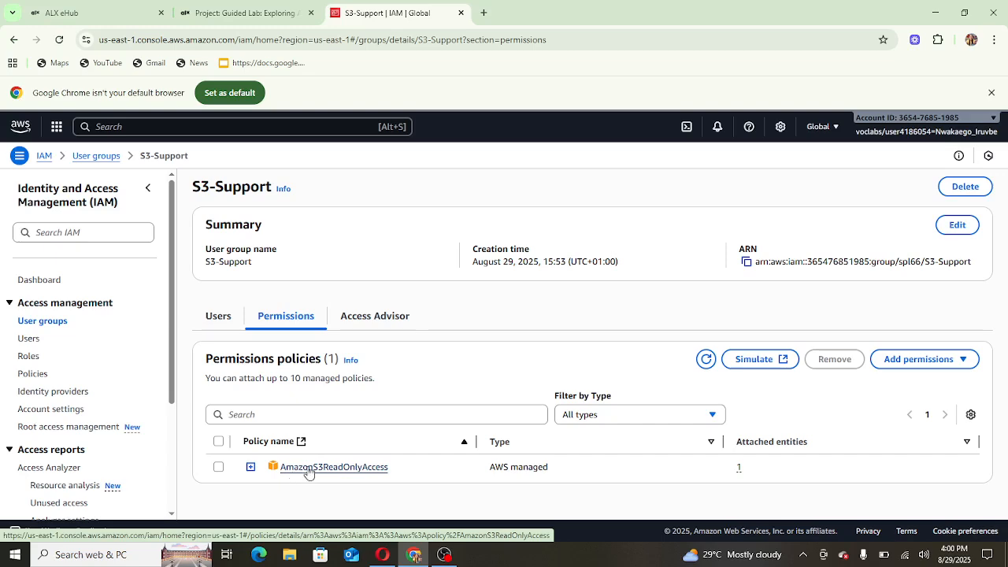
pyautogui.click(307, 471)
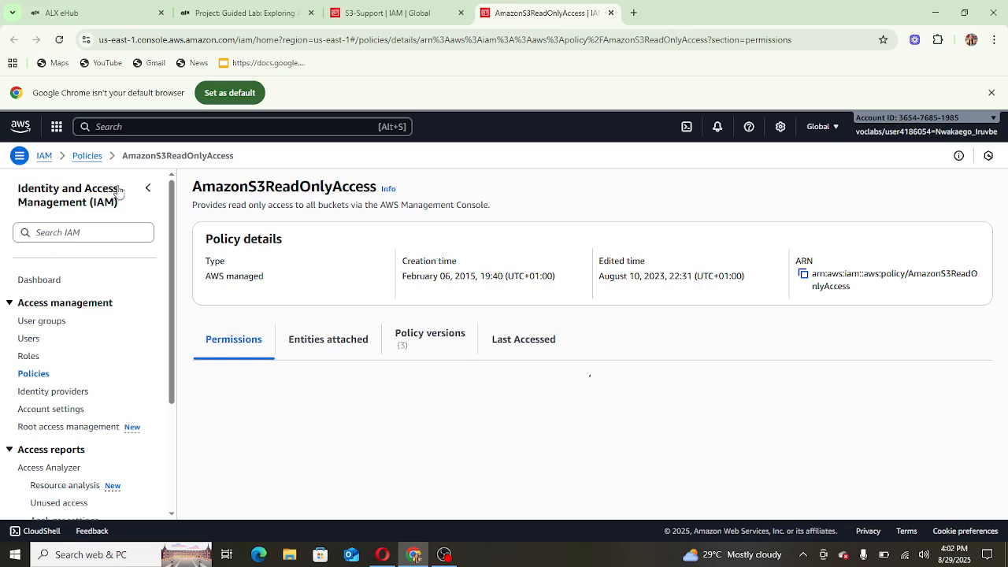
# - Return to the User groups list
pyautogui.click(46, 322)
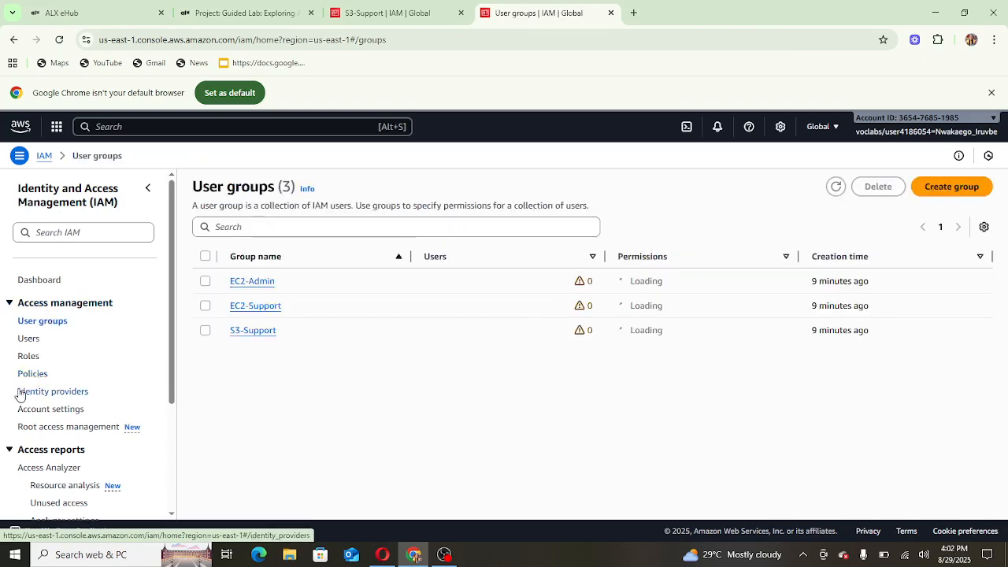
# - Open the EC2-Admin group's inline EC2-Admin-Policy in the JSON editor
pyautogui.click(244, 284)
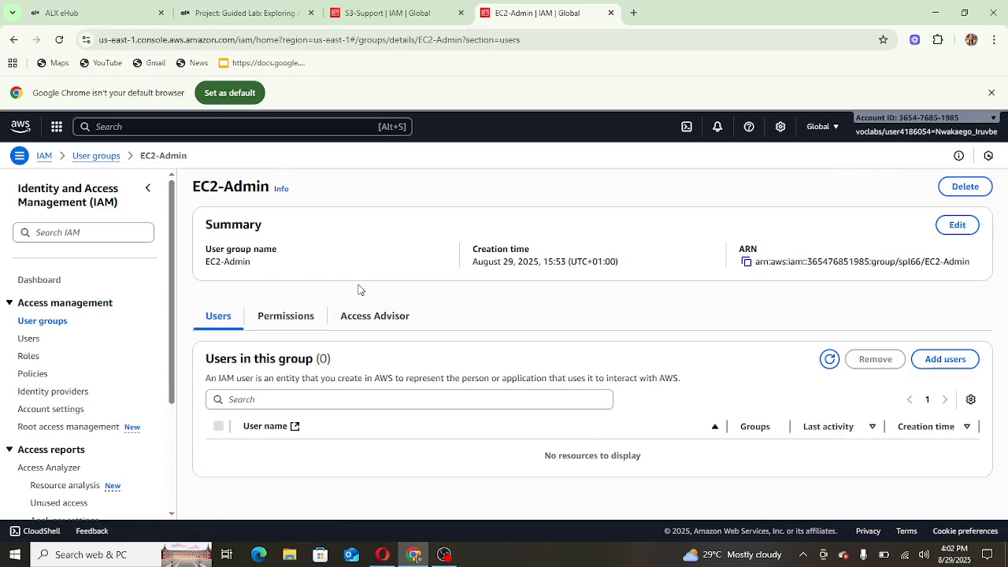
pyautogui.click(292, 320)
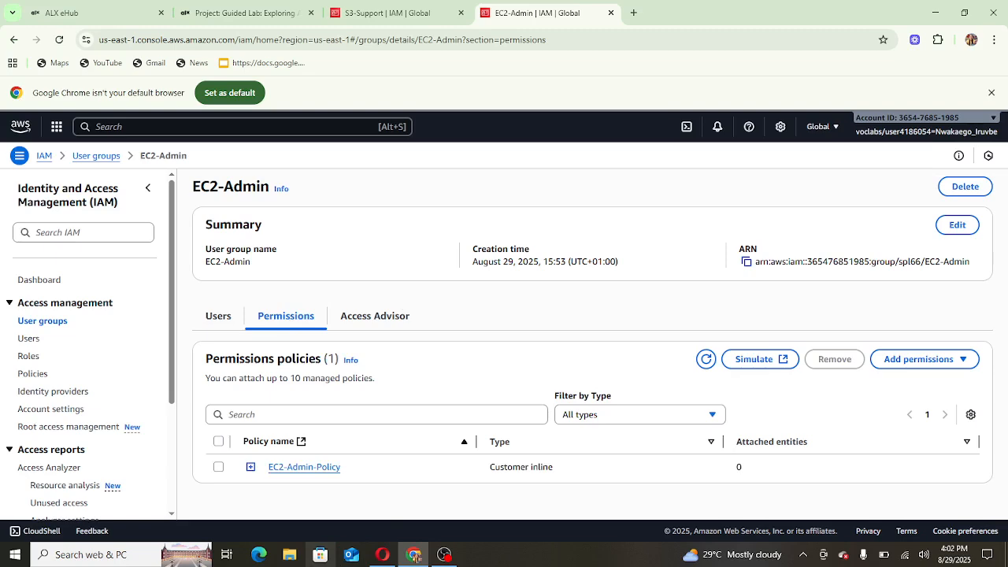
pyautogui.click(290, 475)
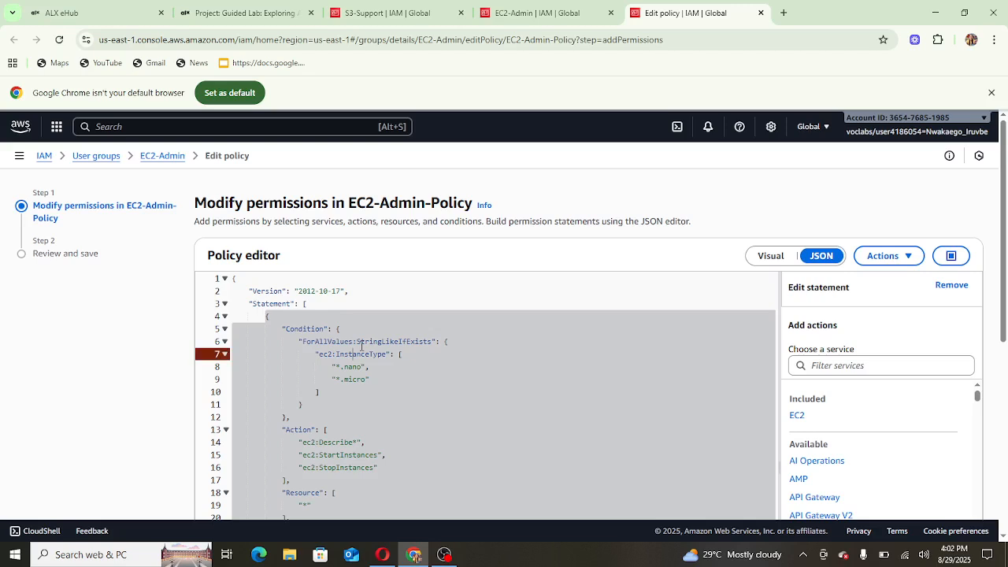
# - Review the EC2-Admin-Policy JSON, leave the editor without saving, and return to User groups
pyautogui.scroll(-2, 361, 346)
pyautogui.scroll(1, 362, 346)
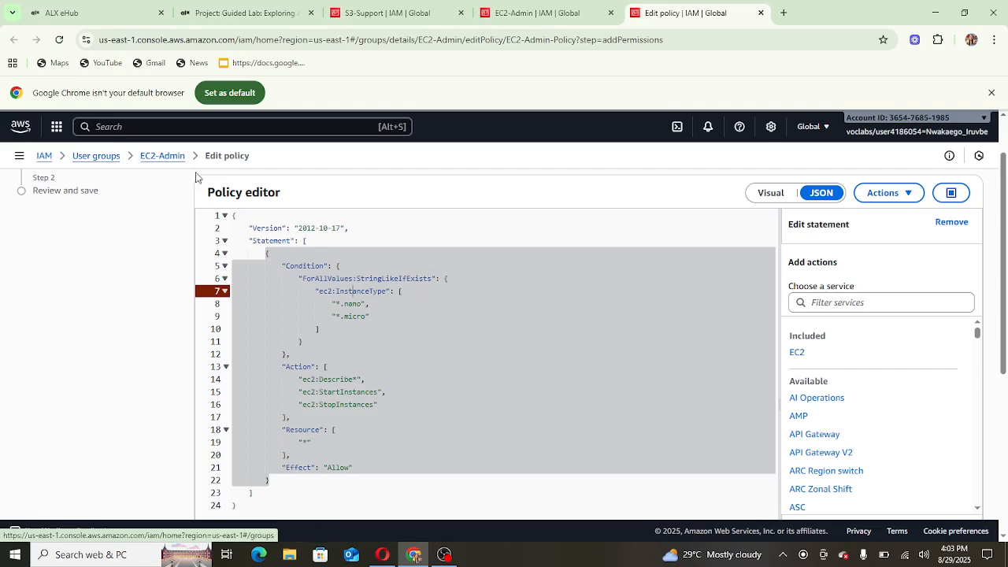
pyautogui.click(161, 157)
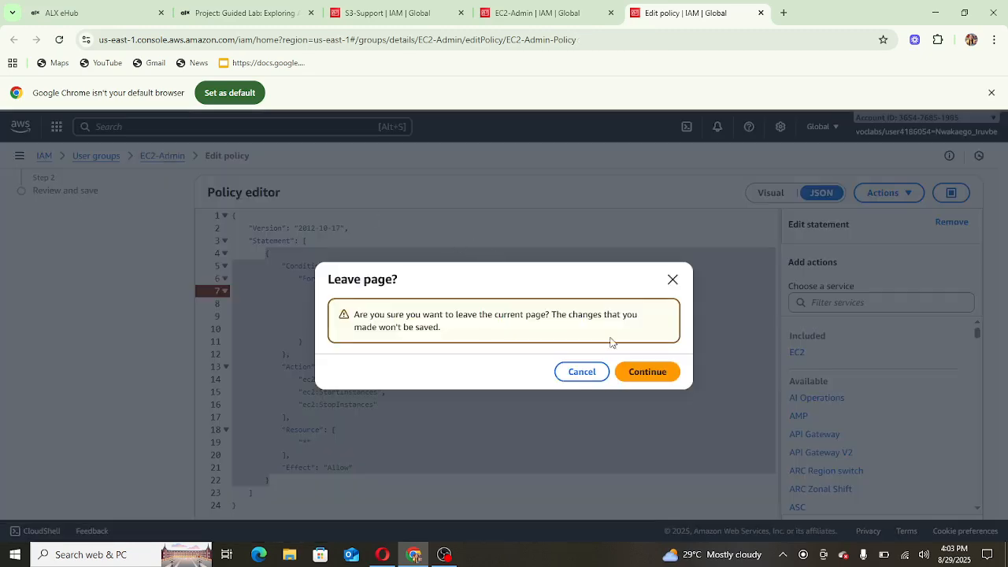
pyautogui.click(640, 375)
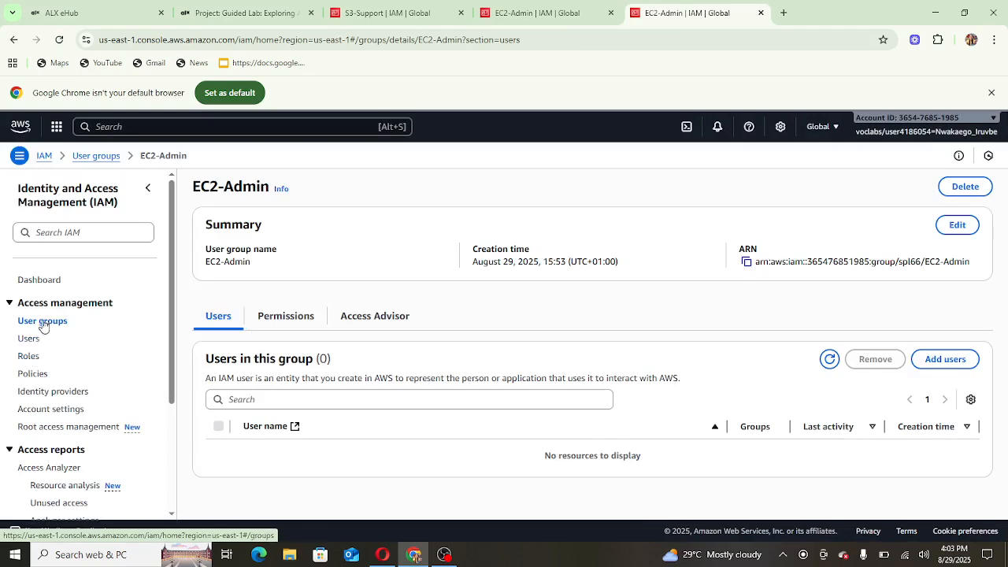
pyautogui.click(40, 322)
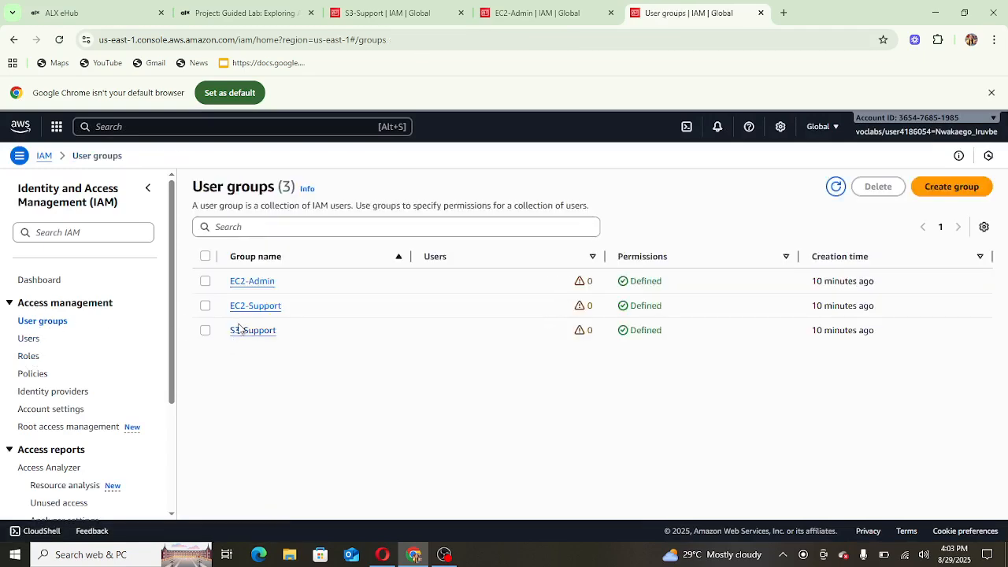
# - View EC2-Support's AmazonEC2ReadOnlyAccess policy as JSON, then return to User groups
pyautogui.click(243, 309)
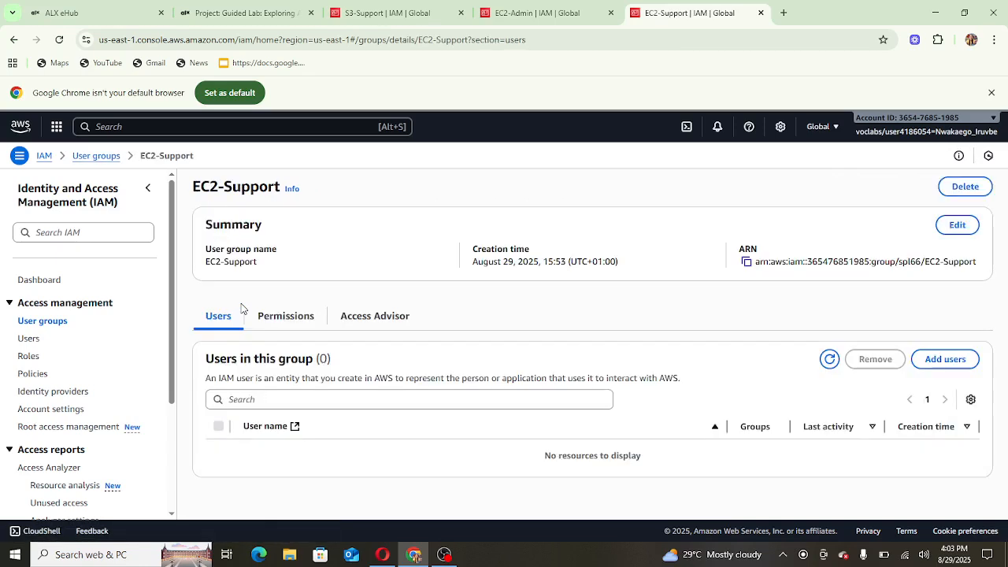
pyautogui.click(291, 319)
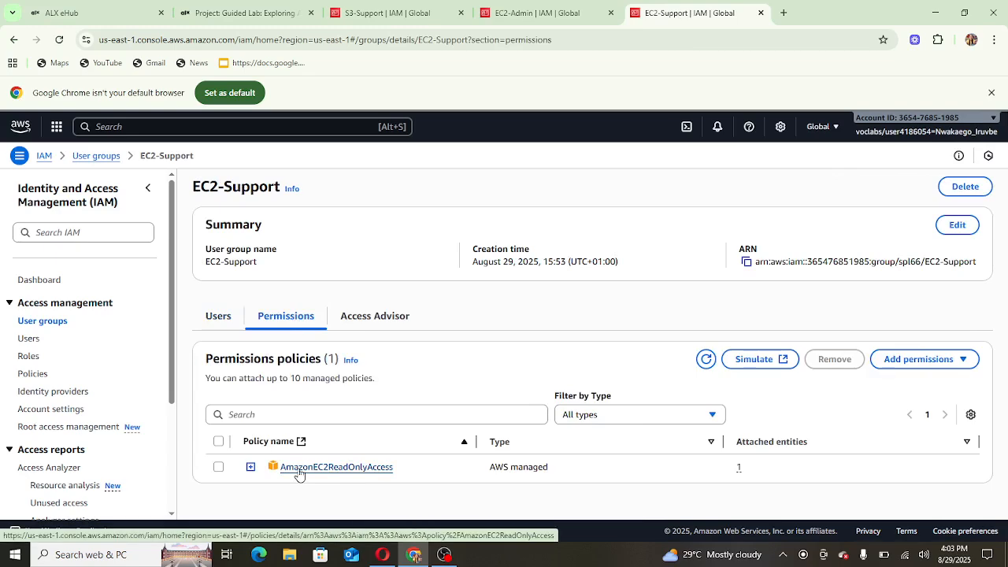
pyautogui.click(299, 469)
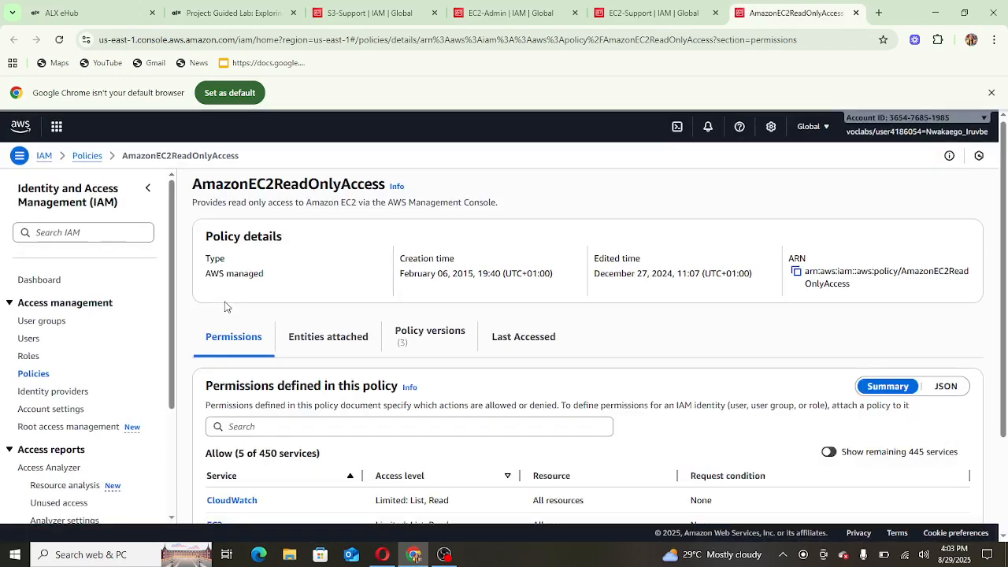
pyautogui.click(945, 386)
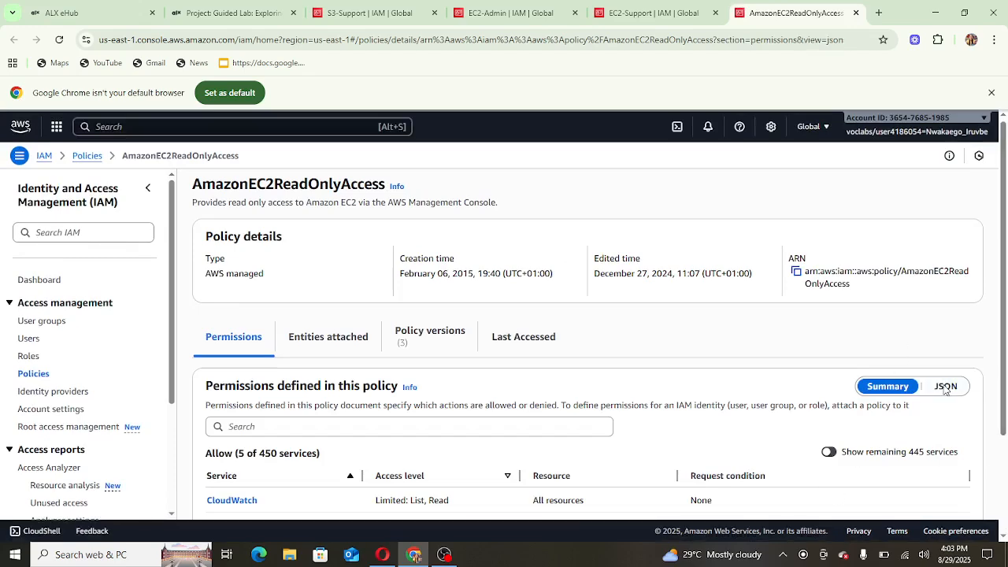
pyautogui.scroll(-4, 249, 404)
pyautogui.scroll(3, 299, 382)
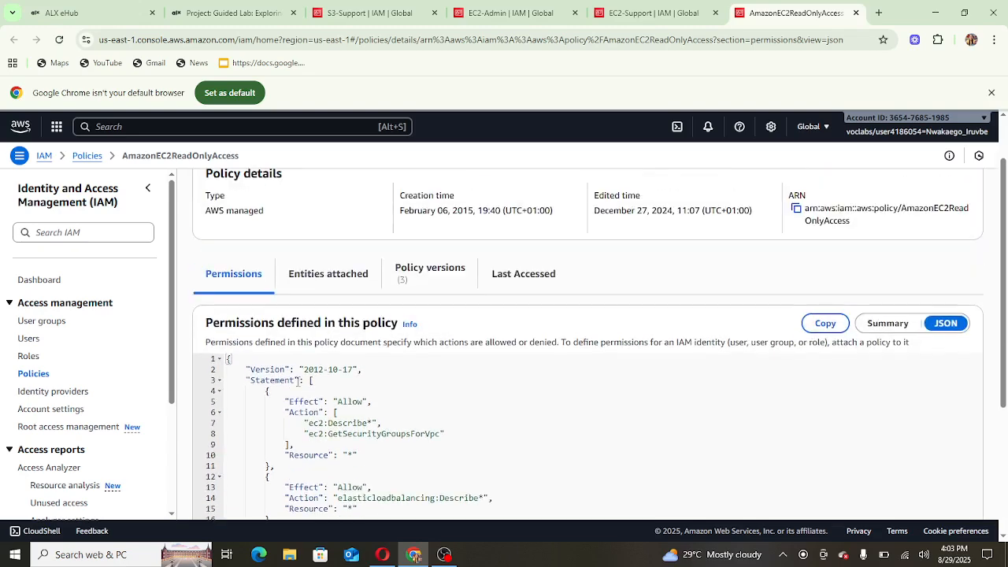
pyautogui.scroll(-2, 378, 321)
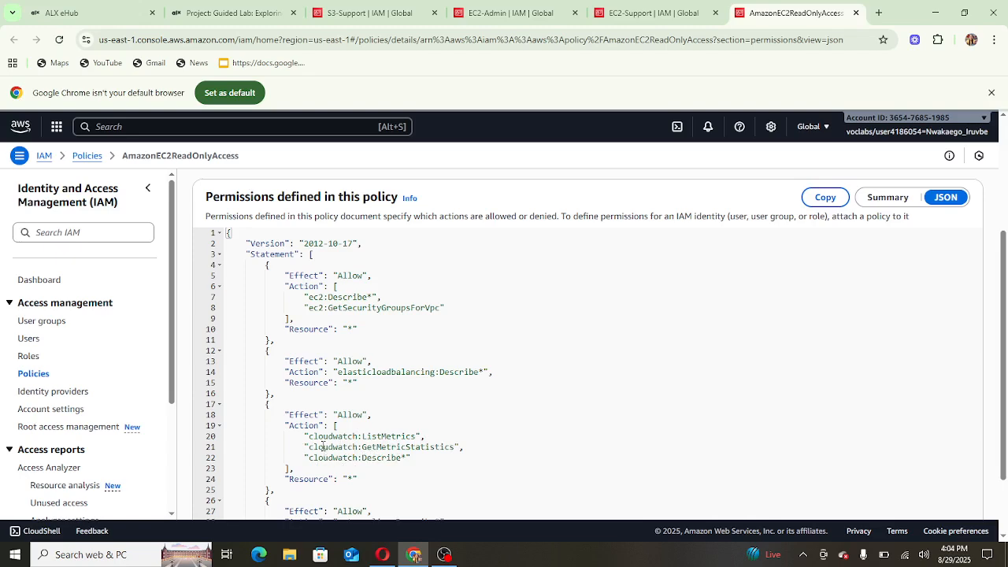
pyautogui.scroll(1, 323, 447)
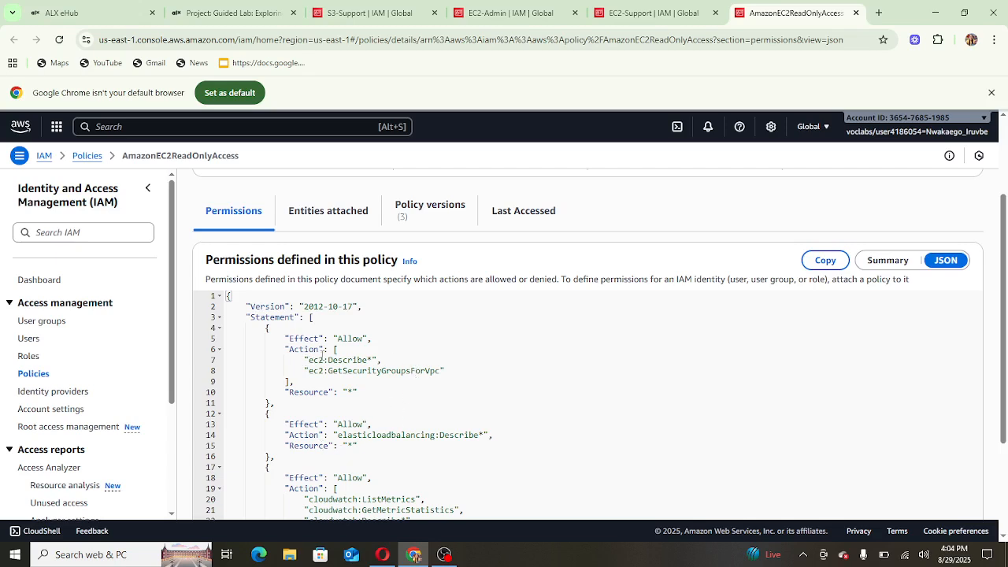
pyautogui.click(47, 321)
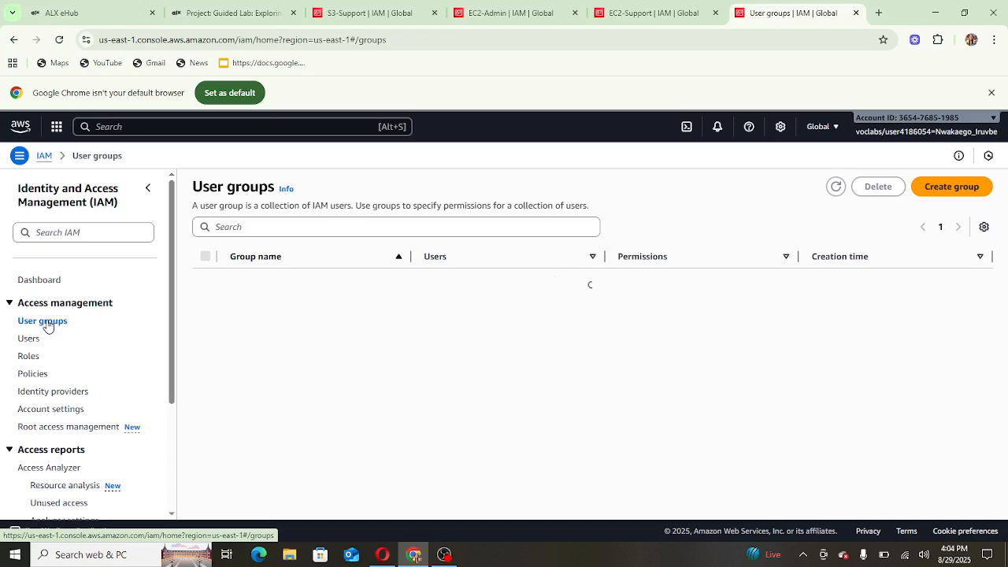
# - View S3-Support's AmazonS3ReadOnlyAccess policy as JSON, then open the Users list
pyautogui.click(252, 331)
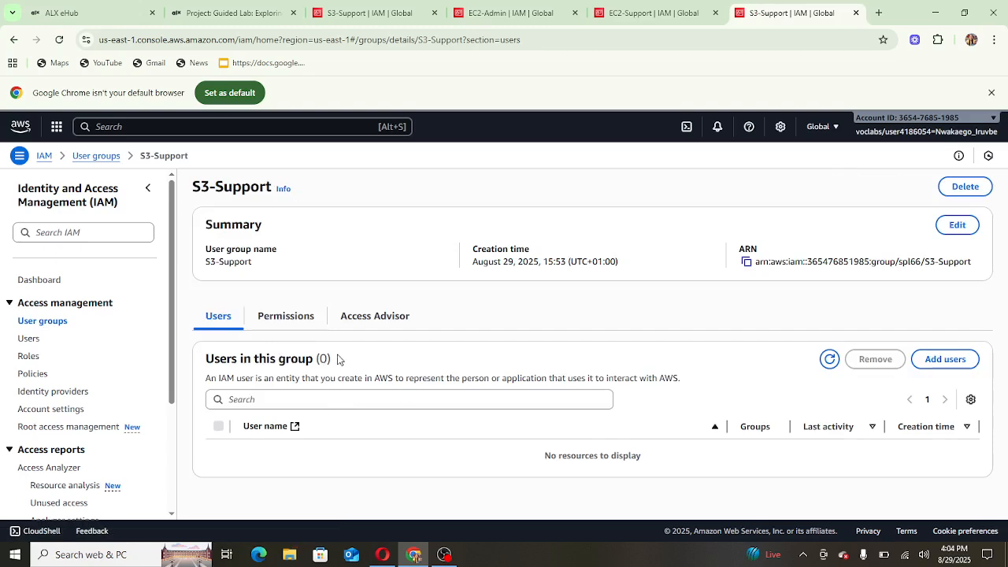
pyautogui.click(289, 322)
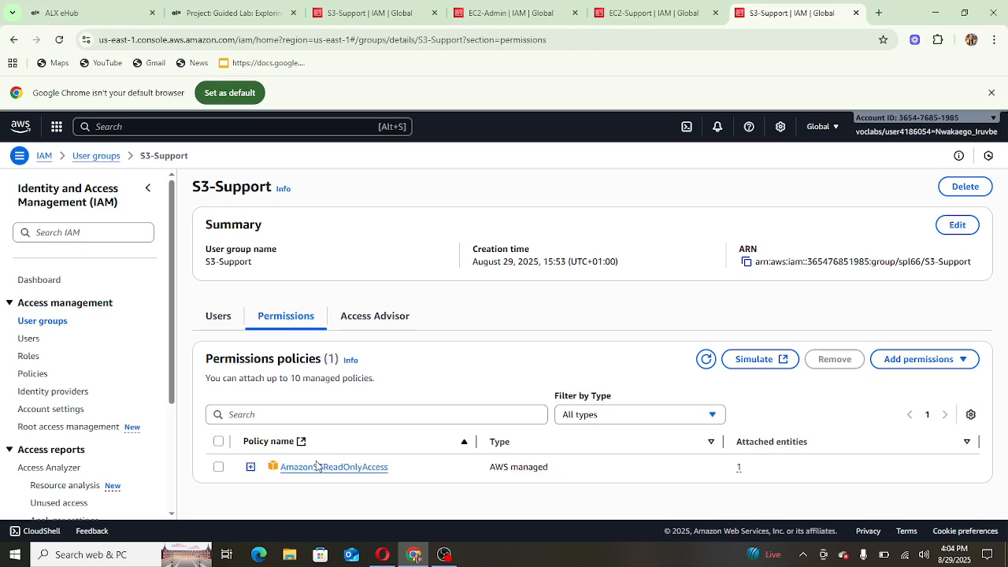
pyautogui.click(314, 468)
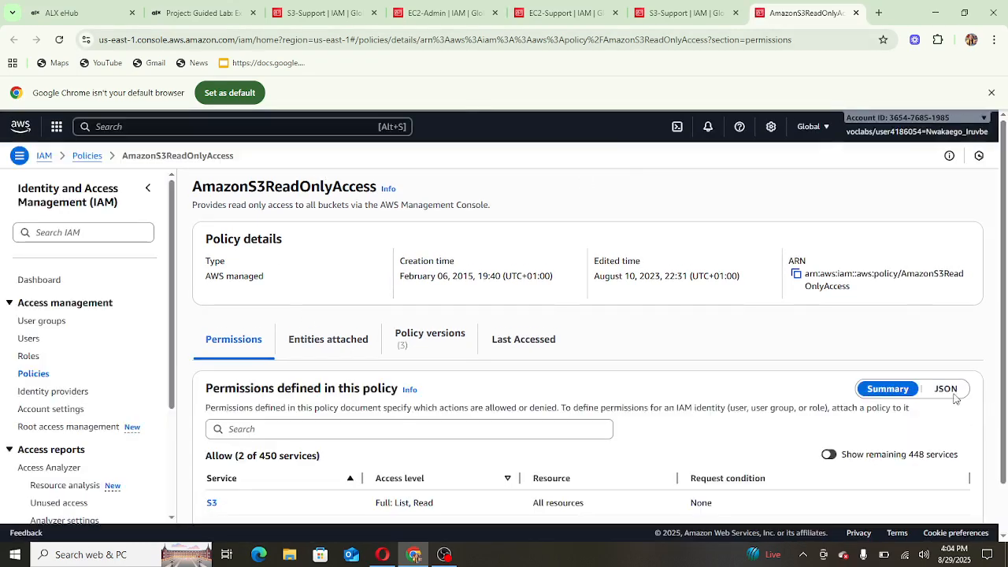
pyautogui.click(946, 389)
pyautogui.scroll(-3, 420, 323)
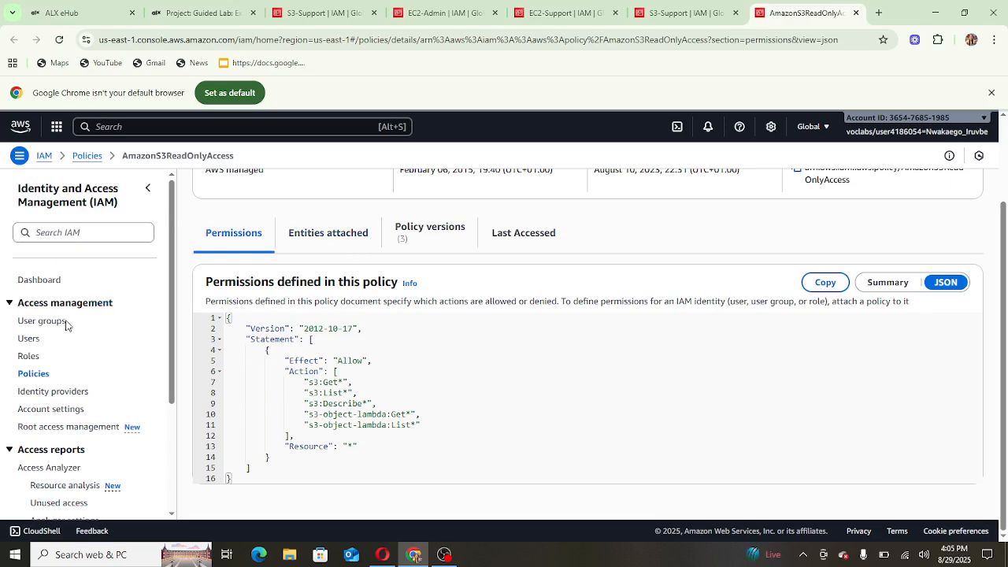
pyautogui.click(33, 339)
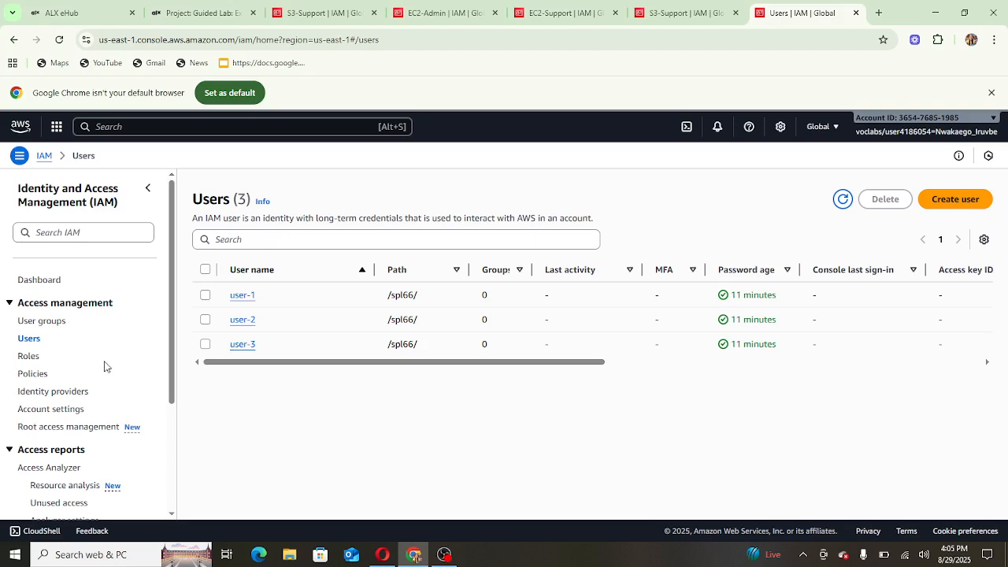
# - Add user-1 to the S3-Support group from its Add users page
pyautogui.click(43, 322)
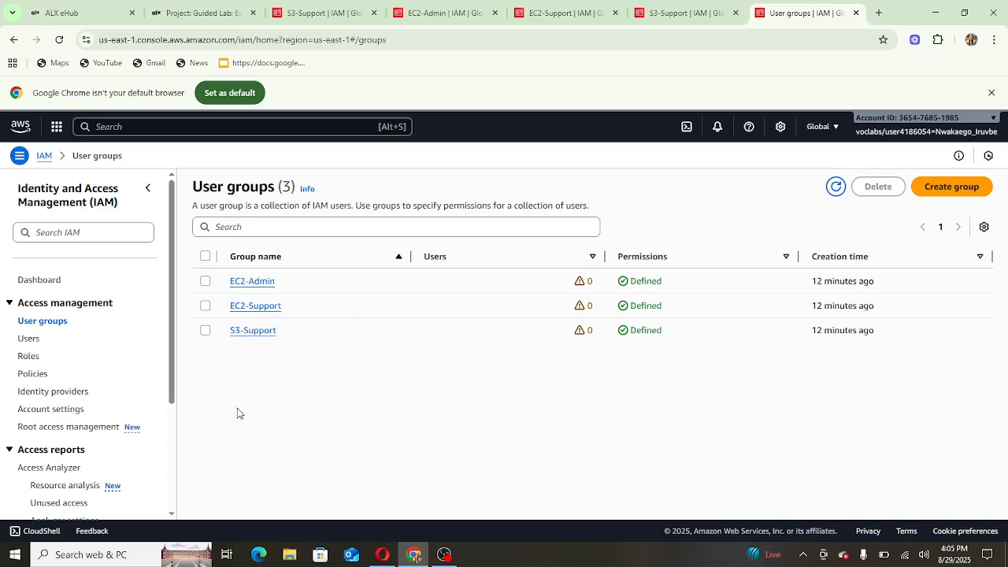
pyautogui.click(254, 332)
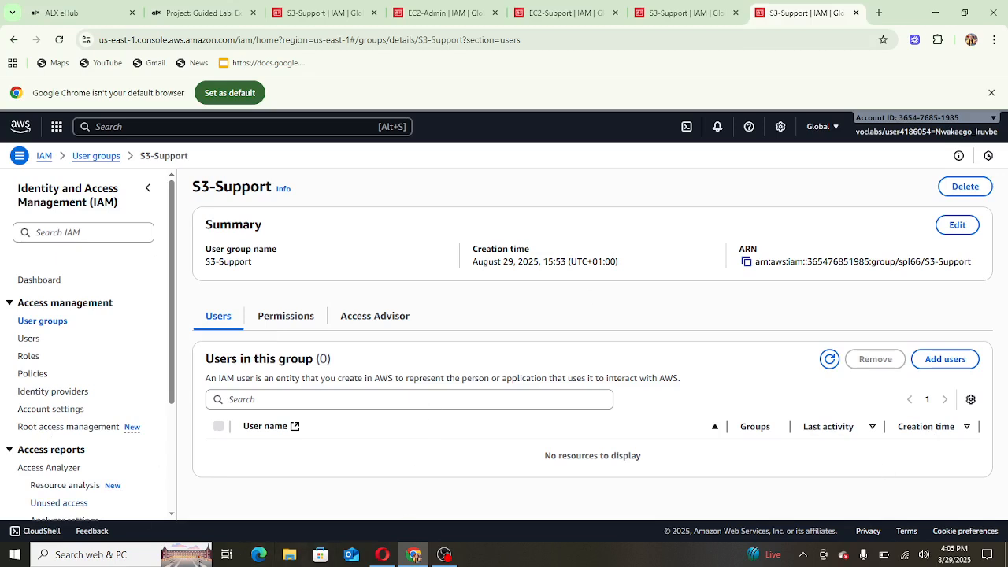
pyautogui.click(944, 359)
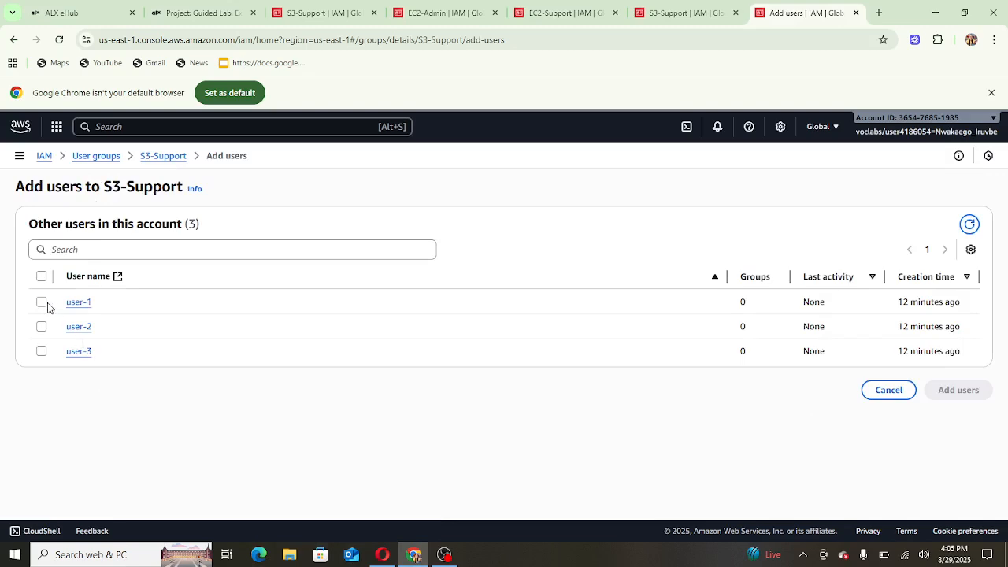
pyautogui.click(41, 303)
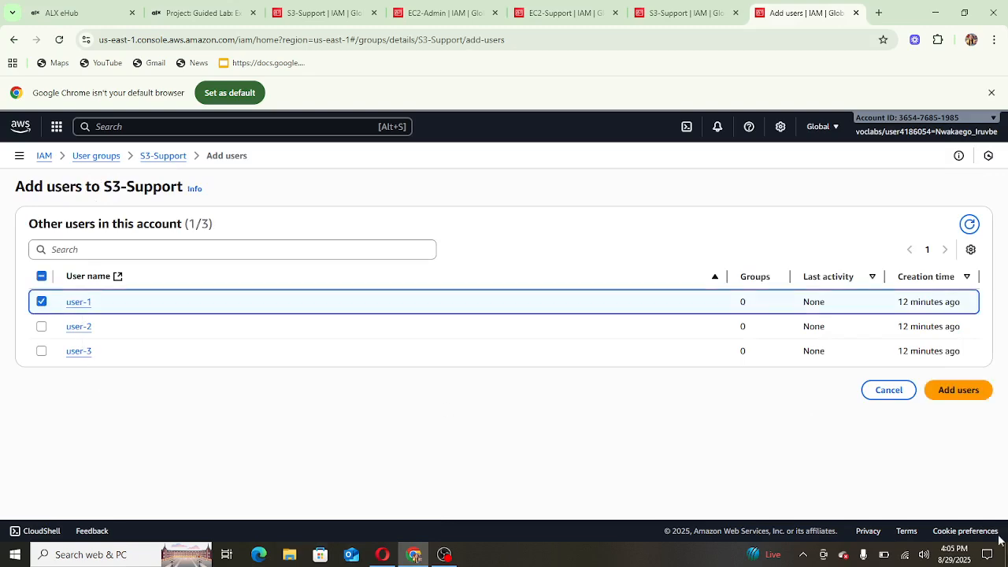
pyautogui.click(960, 389)
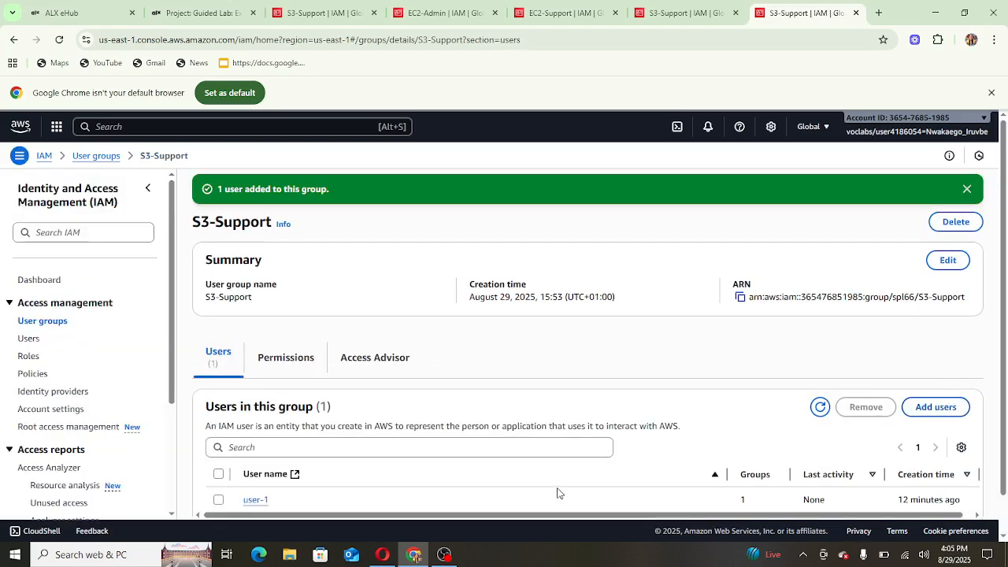
pyautogui.scroll(-1, 558, 492)
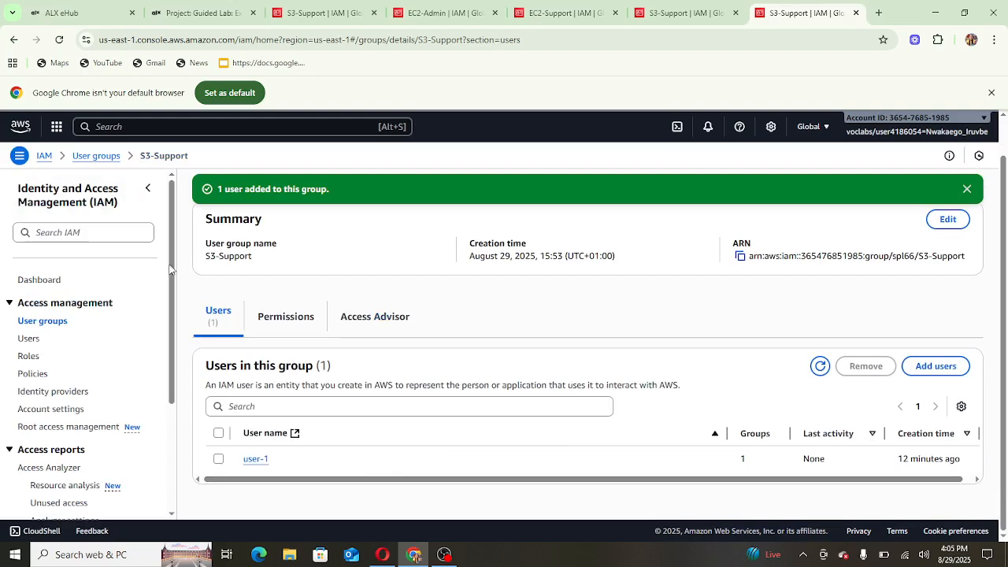
# - Add user-2 to the EC2-Support group from its Add users page
pyautogui.click(49, 321)
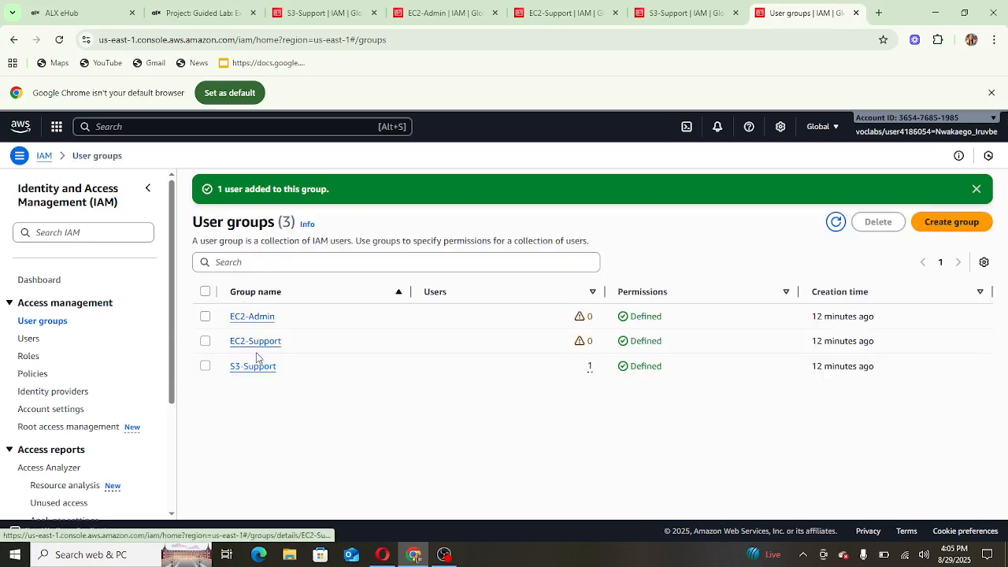
pyautogui.click(252, 341)
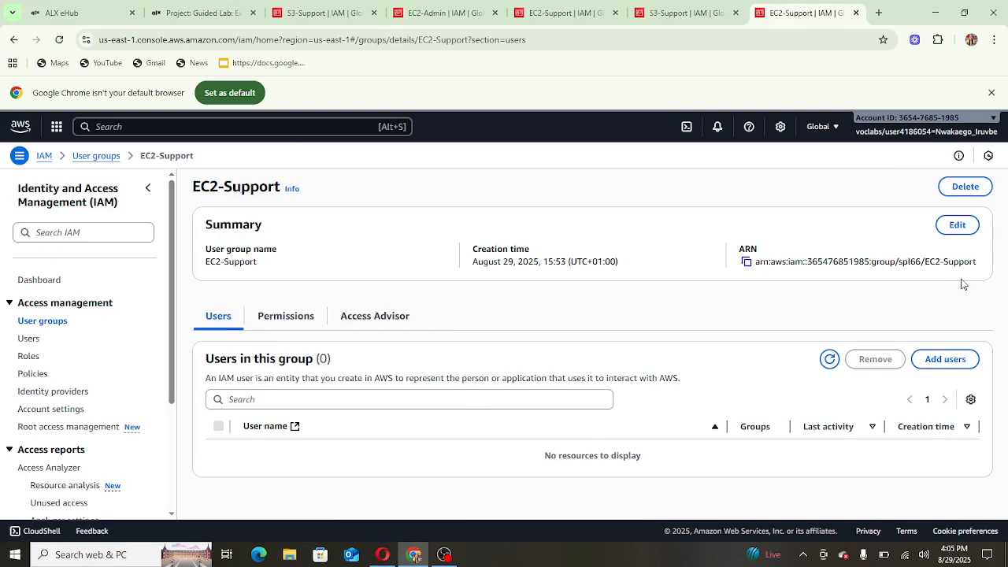
pyautogui.click(943, 359)
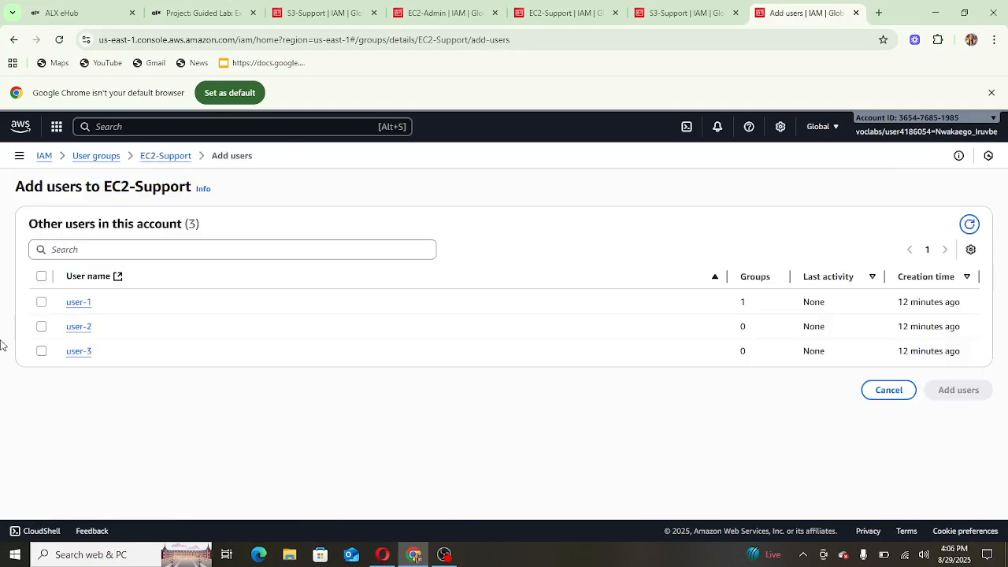
pyautogui.click(42, 327)
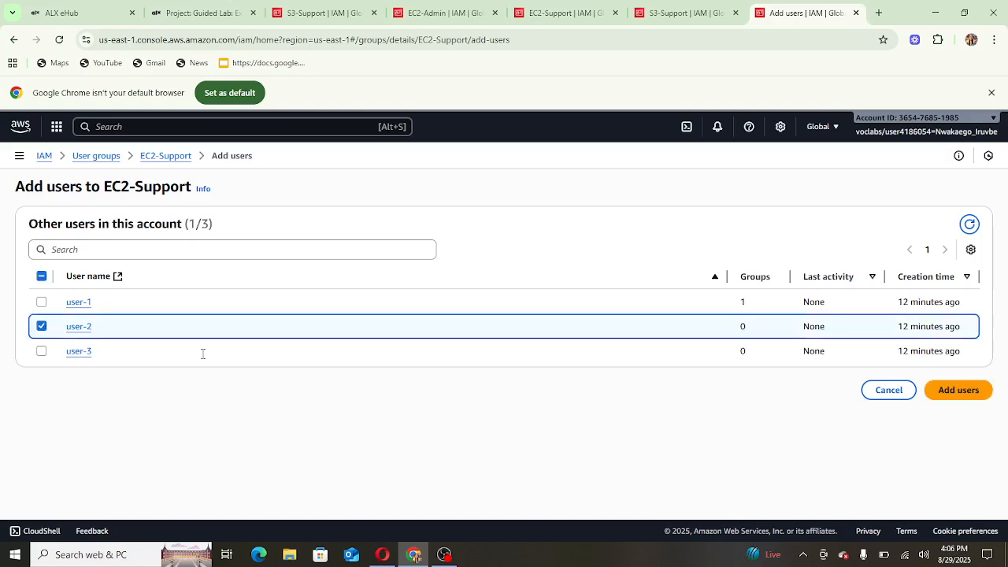
pyautogui.click(956, 391)
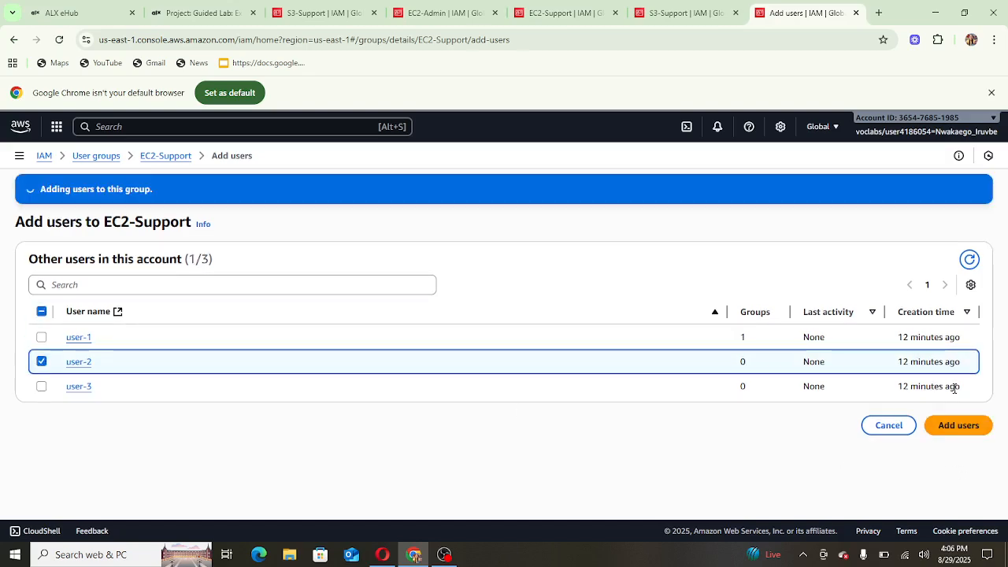
pyautogui.scroll(-1, 520, 316)
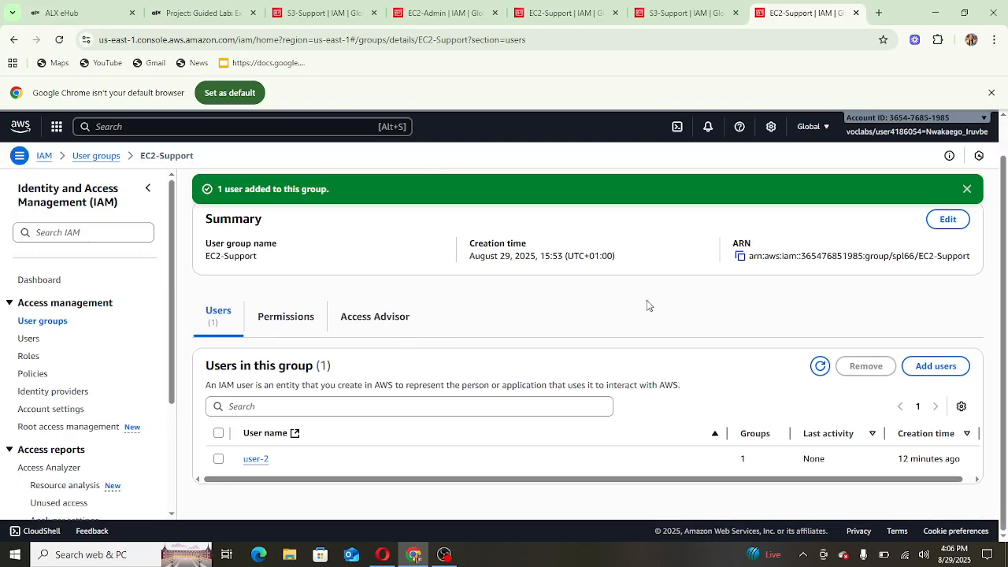
# - Add user-3 to the EC2-Admin group, then return to the User groups list
pyautogui.click(44, 320)
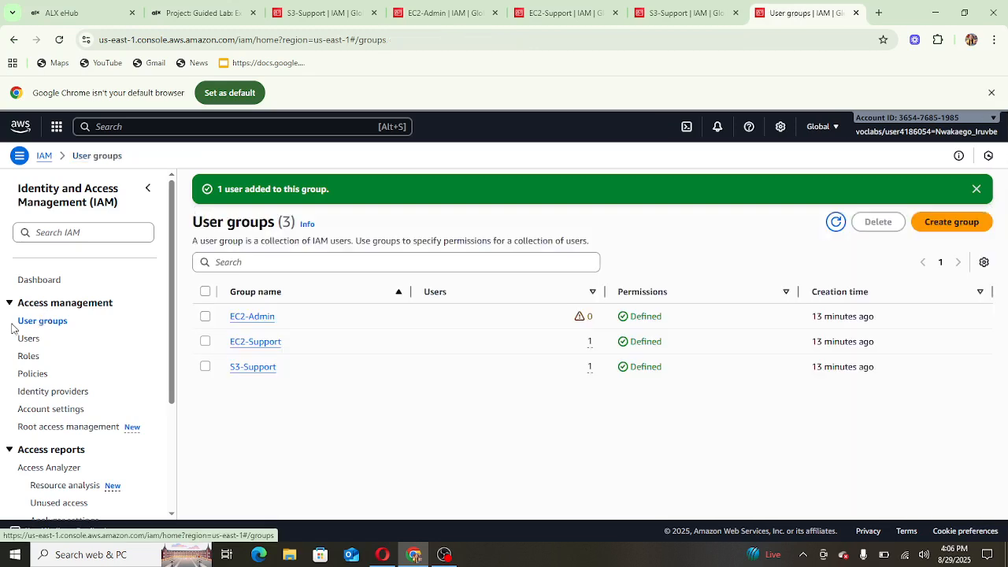
pyautogui.click(262, 318)
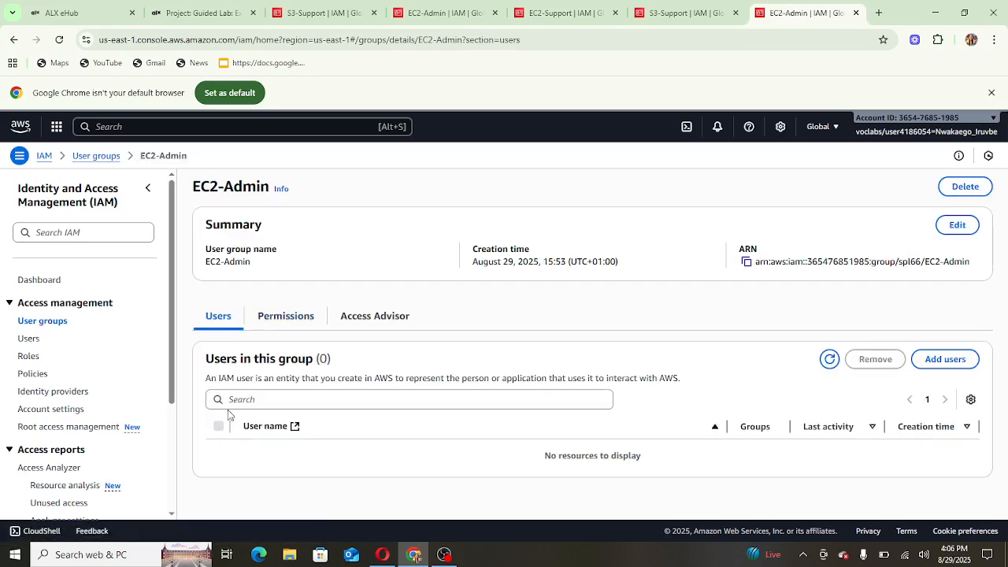
pyautogui.click(947, 358)
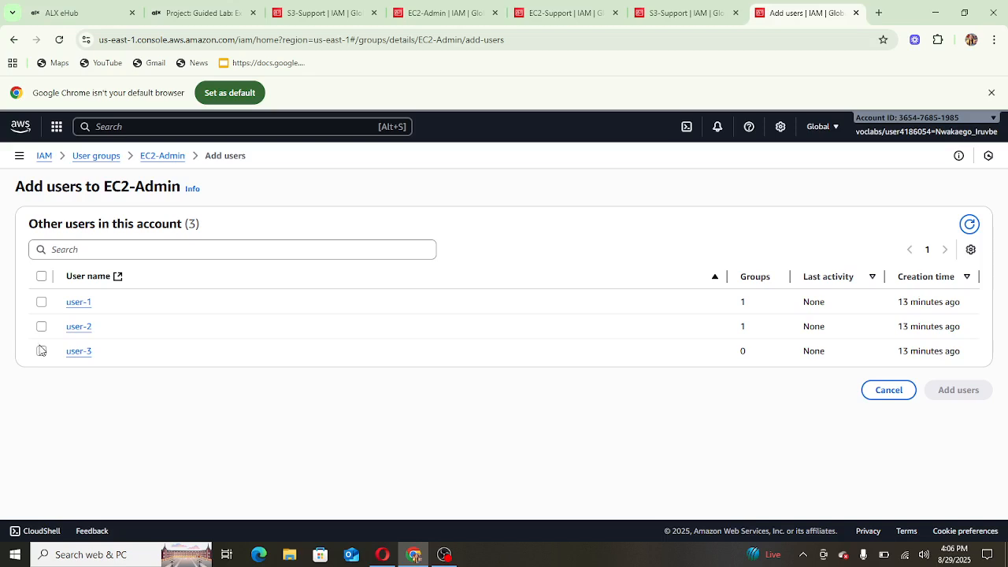
pyautogui.click(37, 353)
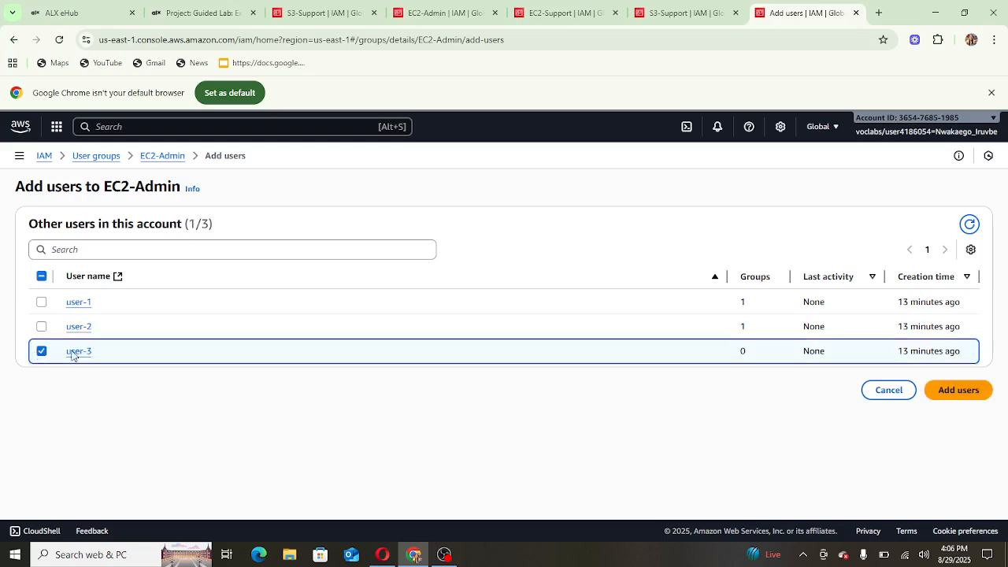
pyautogui.click(941, 391)
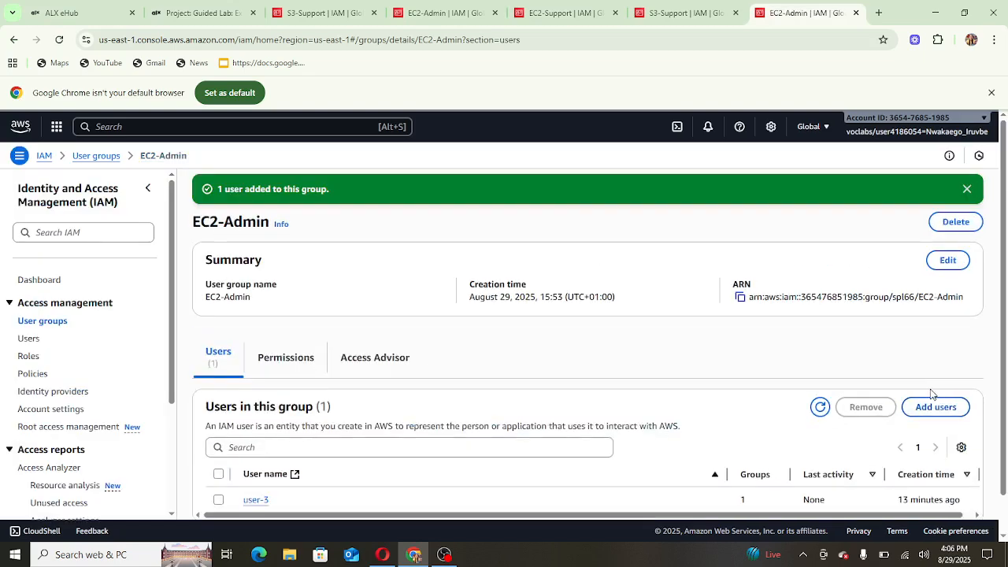
pyautogui.scroll(-1, 437, 315)
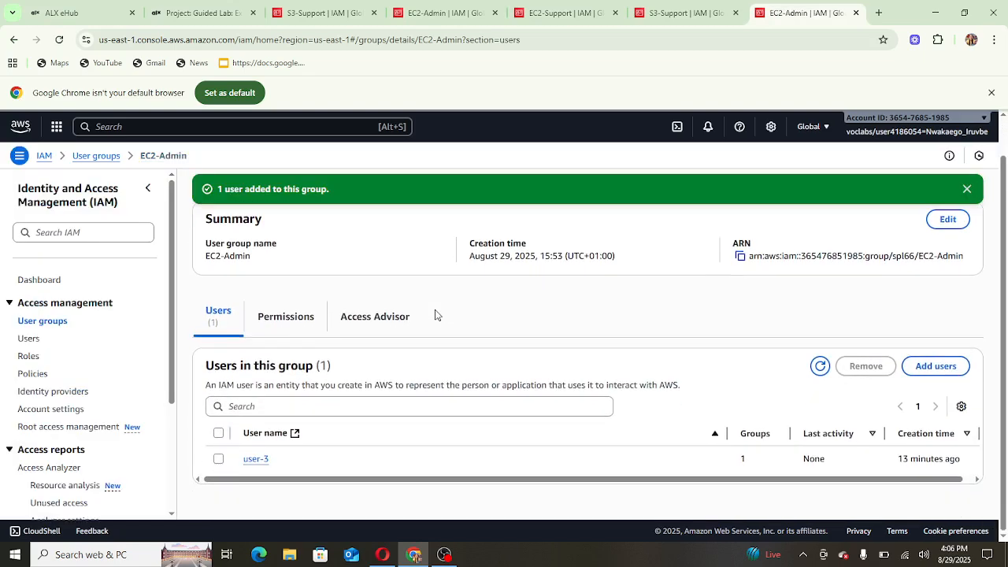
pyautogui.click(56, 326)
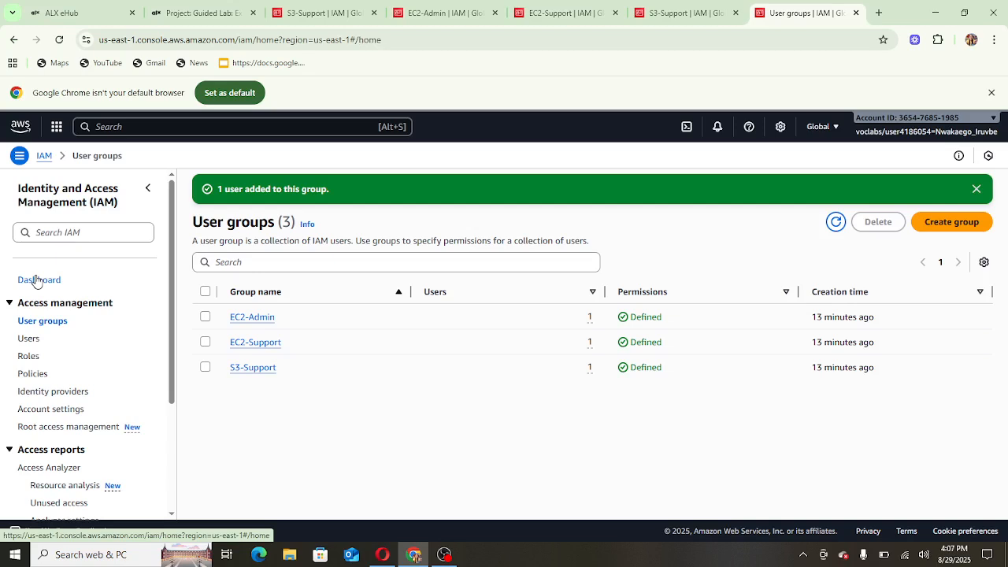
# - Copy the IAM users sign-in URL from the IAM Dashboard and open a new Chrome Incognito window
pyautogui.click(36, 280)
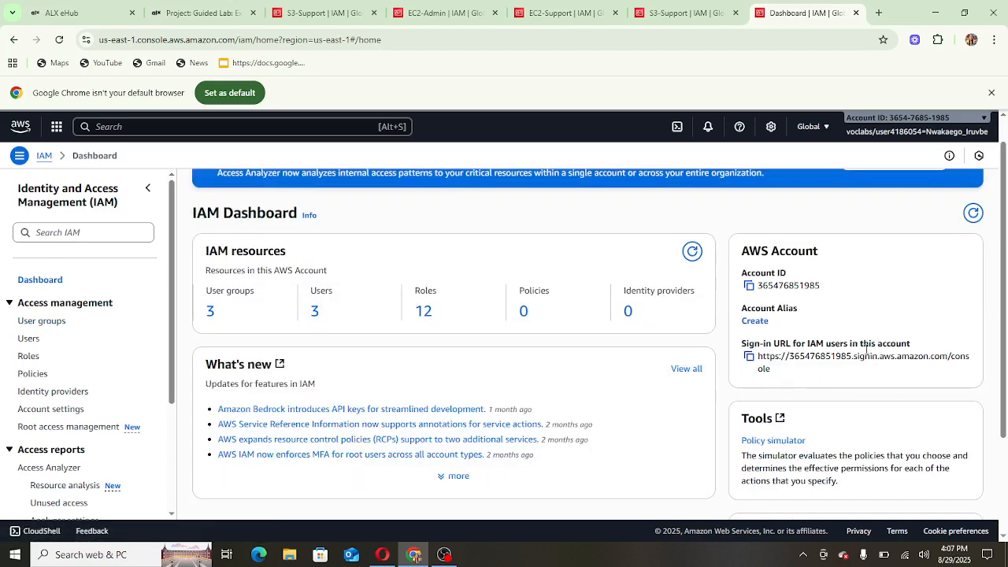
pyautogui.click(750, 357)
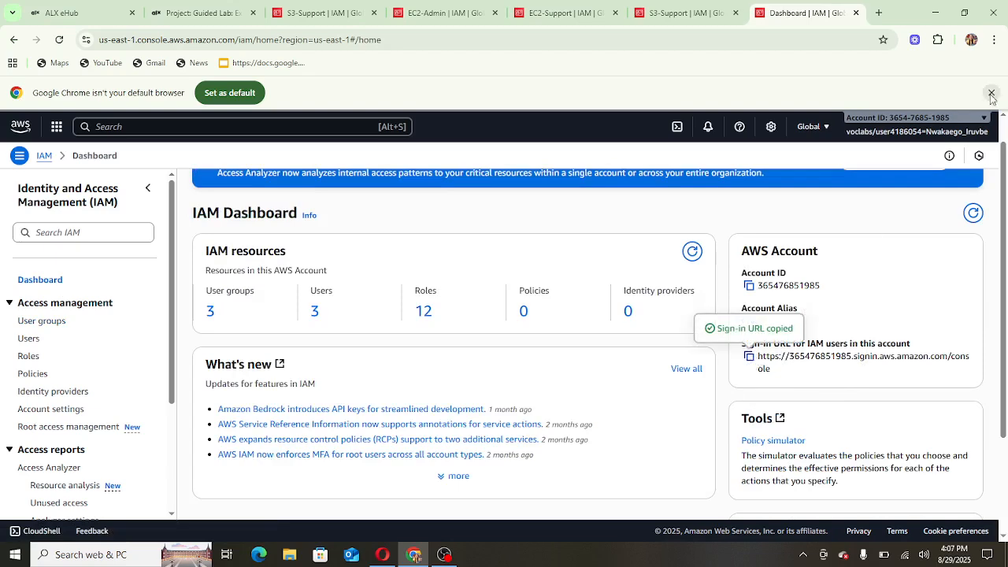
pyautogui.click(994, 41)
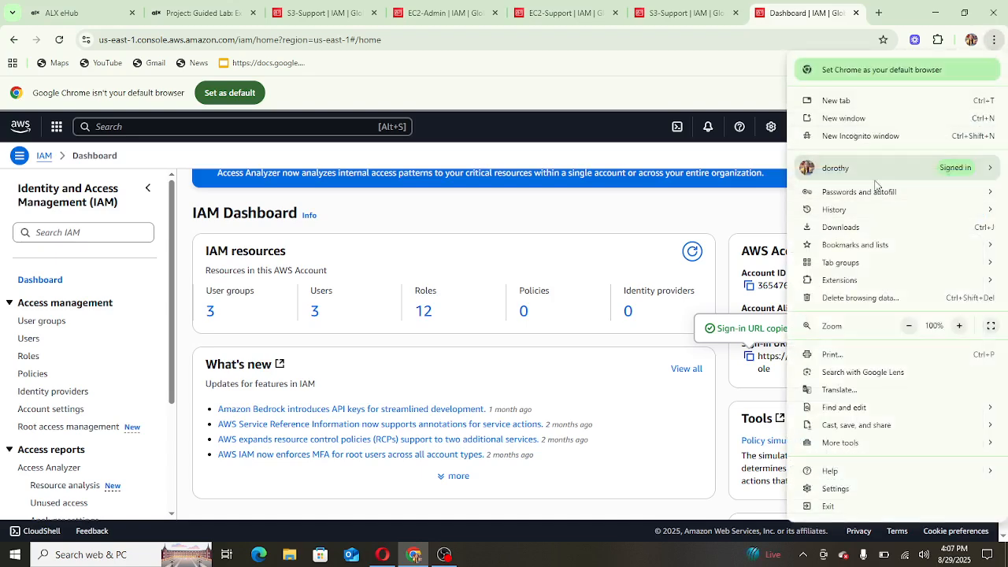
pyautogui.click(868, 137)
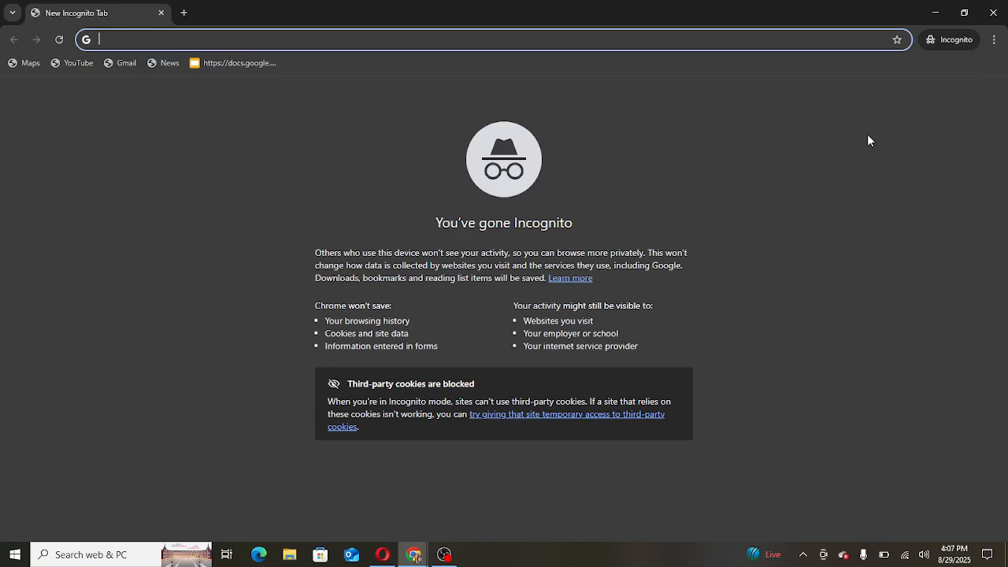
# - Paste and load the sign-in URL, then log in as user-1 with its password shown
pyautogui.rightClick(458, 37)
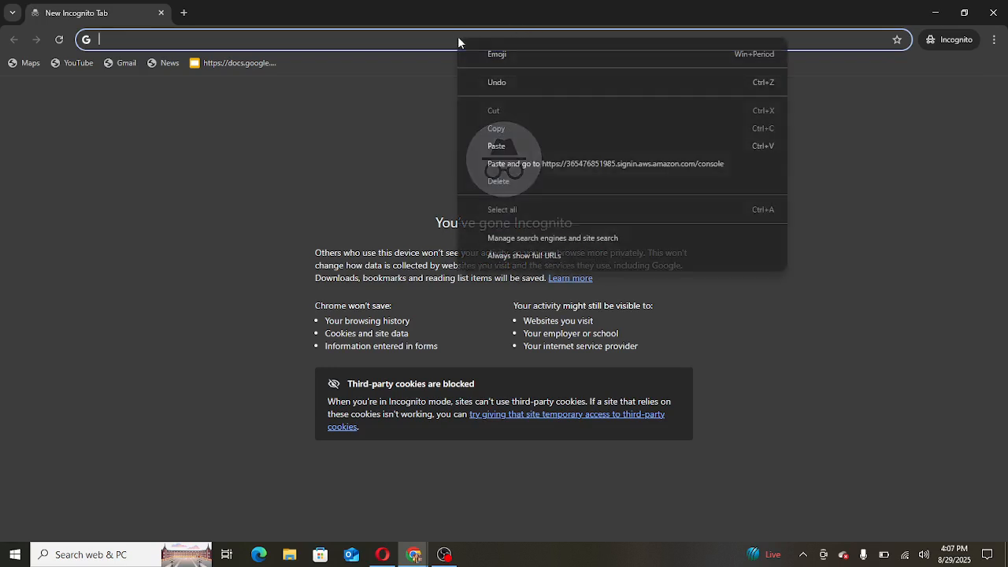
pyautogui.click(504, 145)
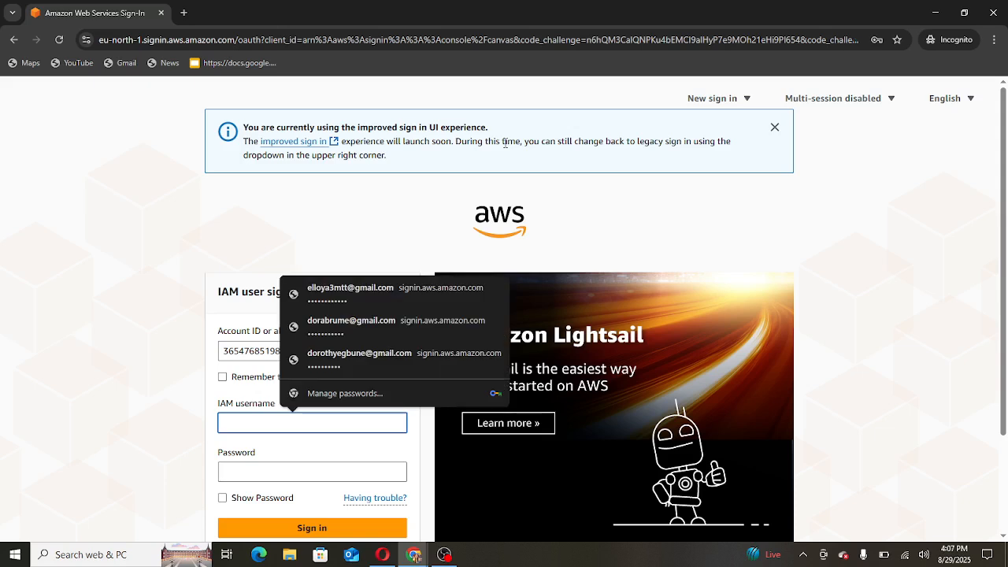
pyautogui.write('user-1')
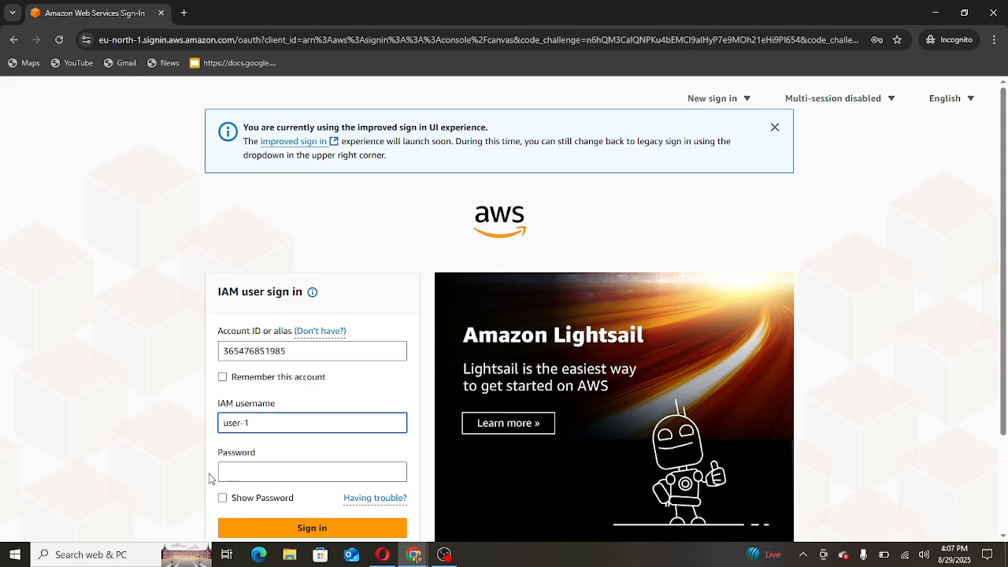
pyautogui.click(223, 499)
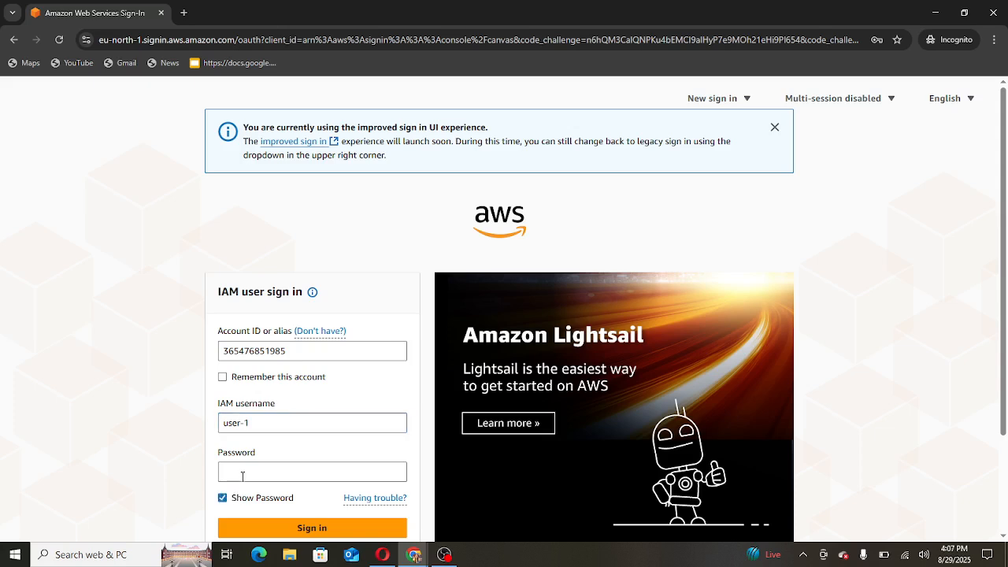
pyautogui.click(243, 475)
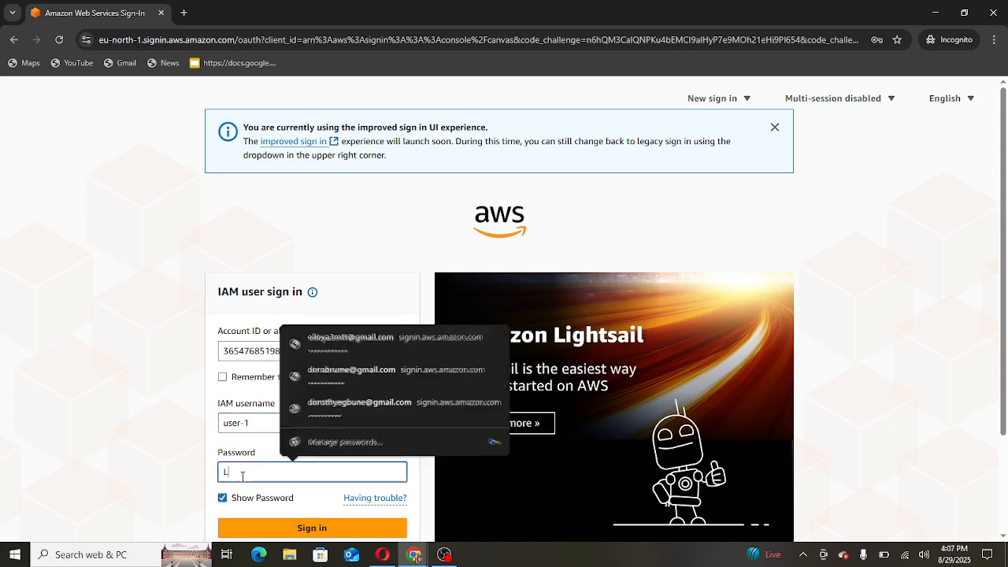
pyautogui.write('Lab')
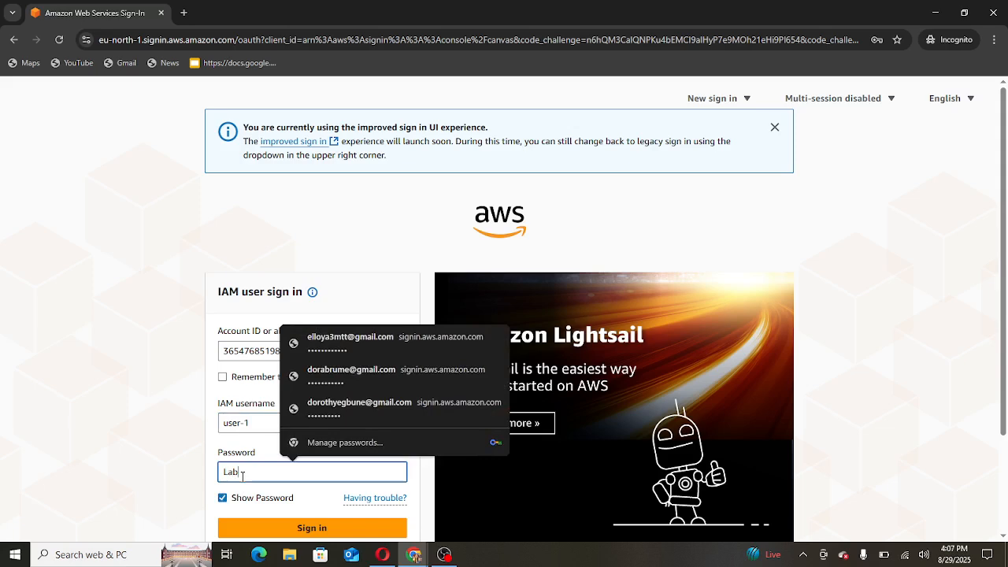
pyautogui.write('-Passwor')
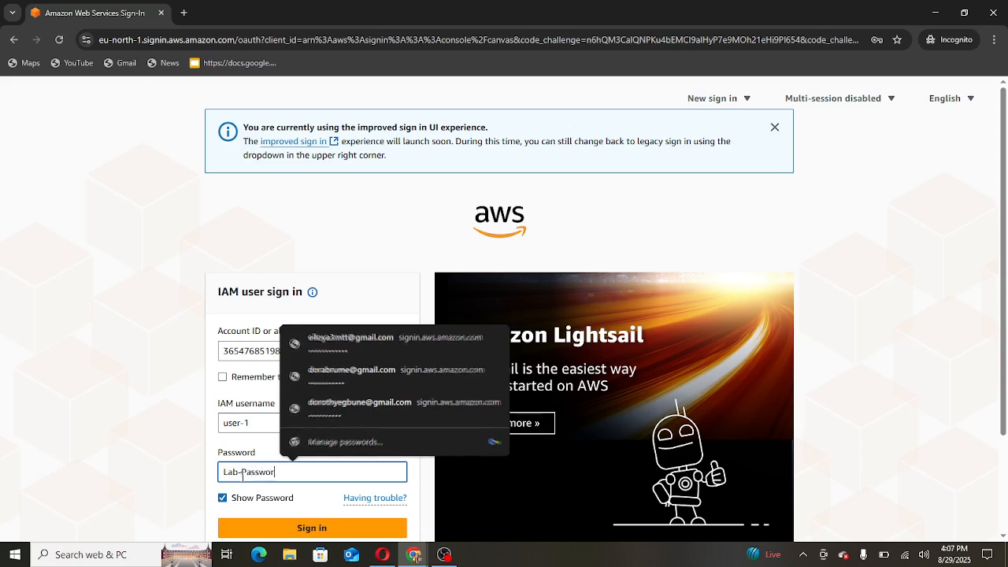
pyautogui.write('d1')
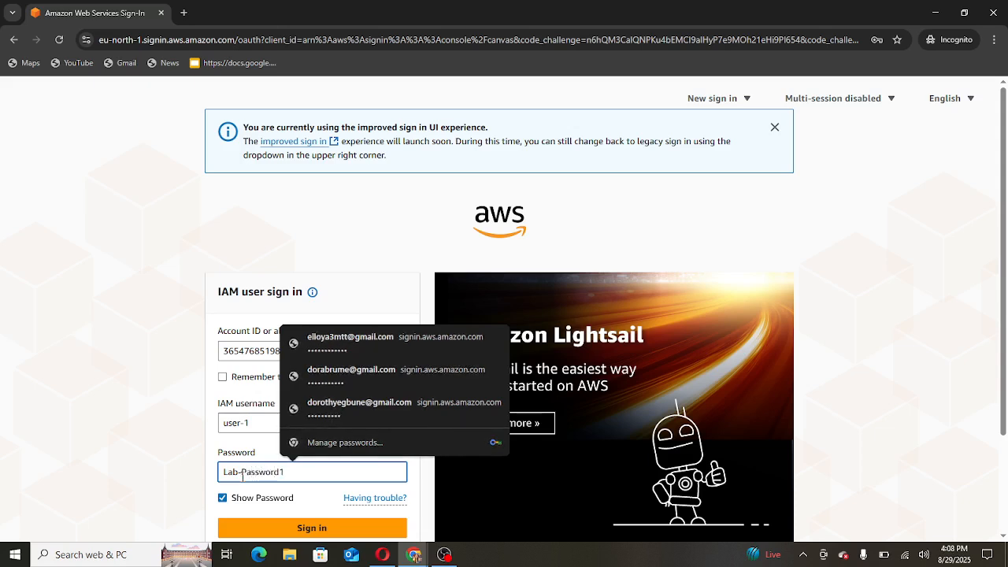
pyautogui.press('Return')
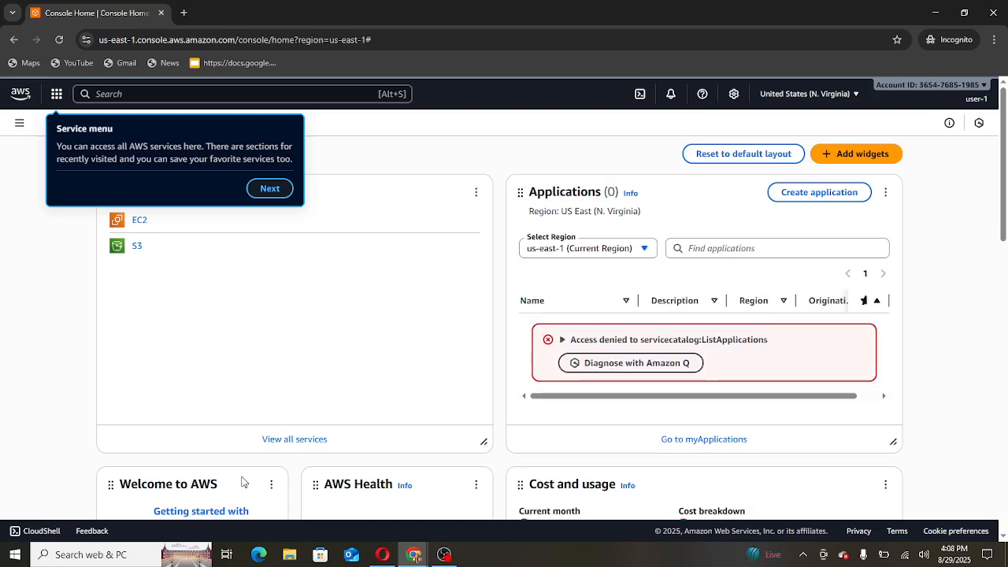
# - Open the lab's S3 bucket from General purpose buckets and dismiss the tour, finding it empty
pyautogui.click(136, 248)
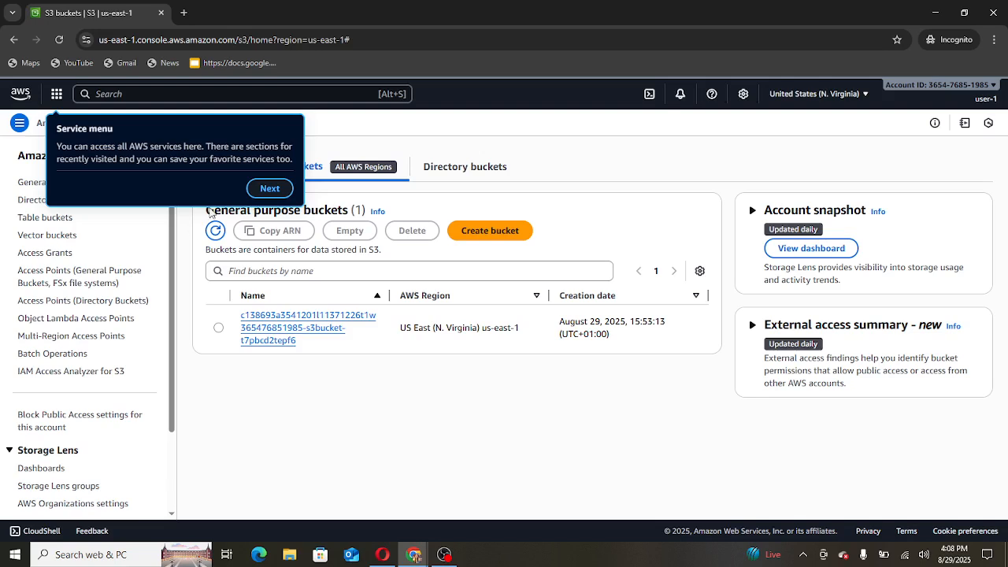
pyautogui.click(219, 330)
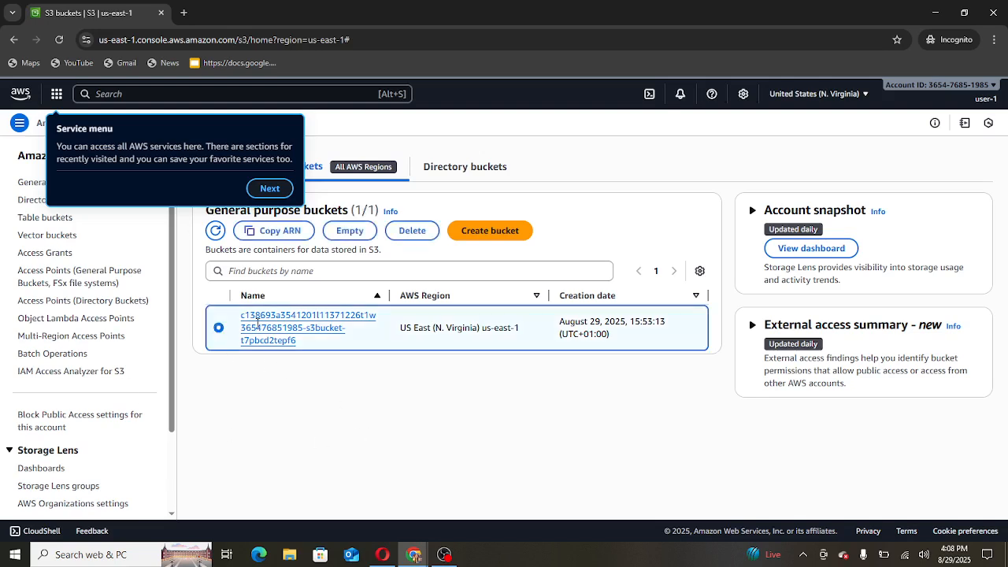
pyautogui.click(288, 323)
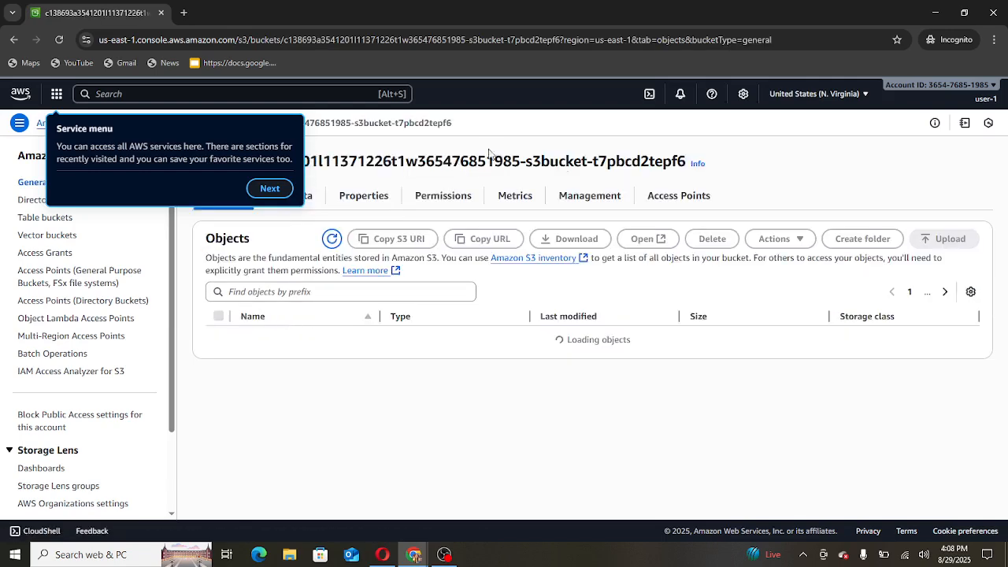
pyautogui.click(252, 192)
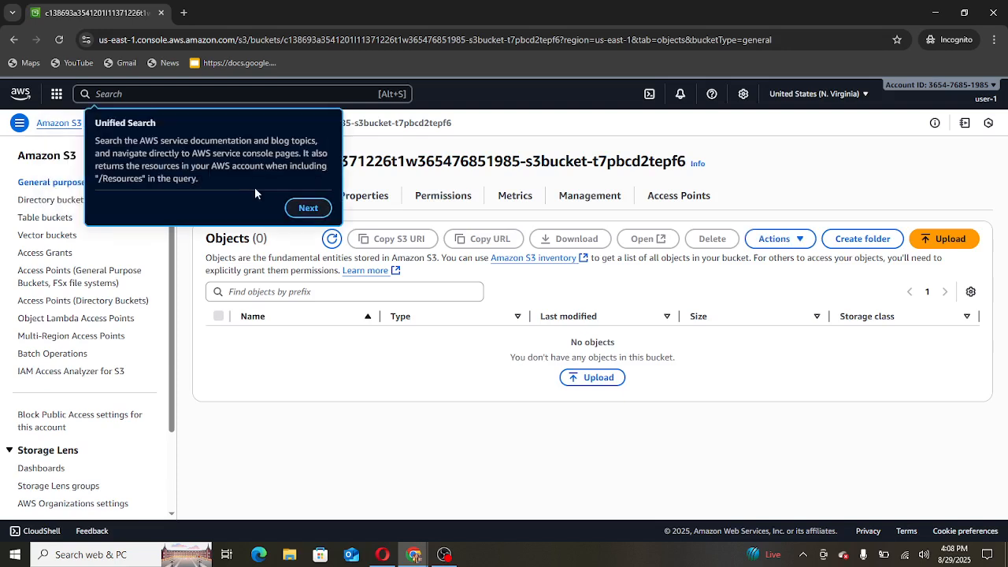
pyautogui.click(308, 208)
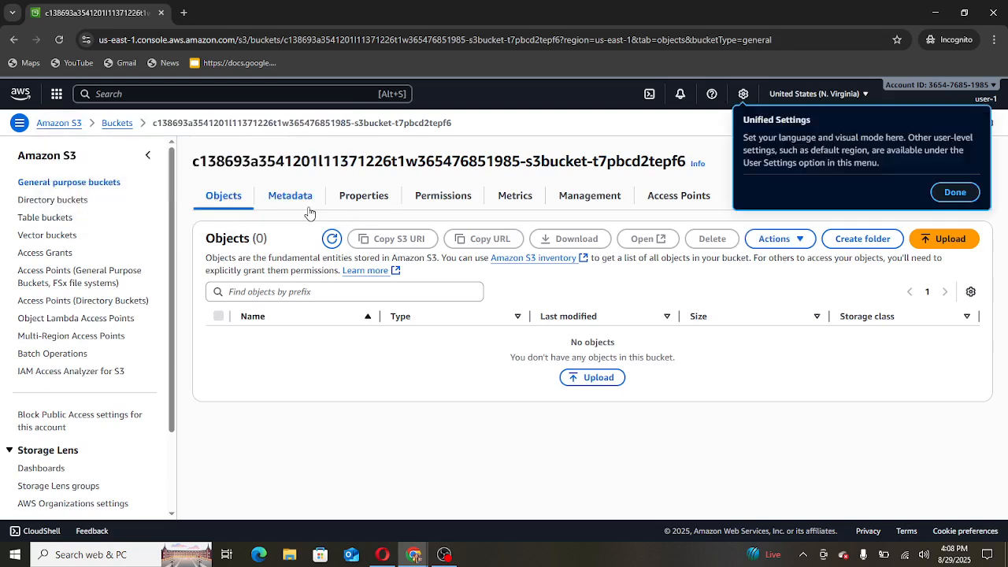
pyautogui.click(955, 193)
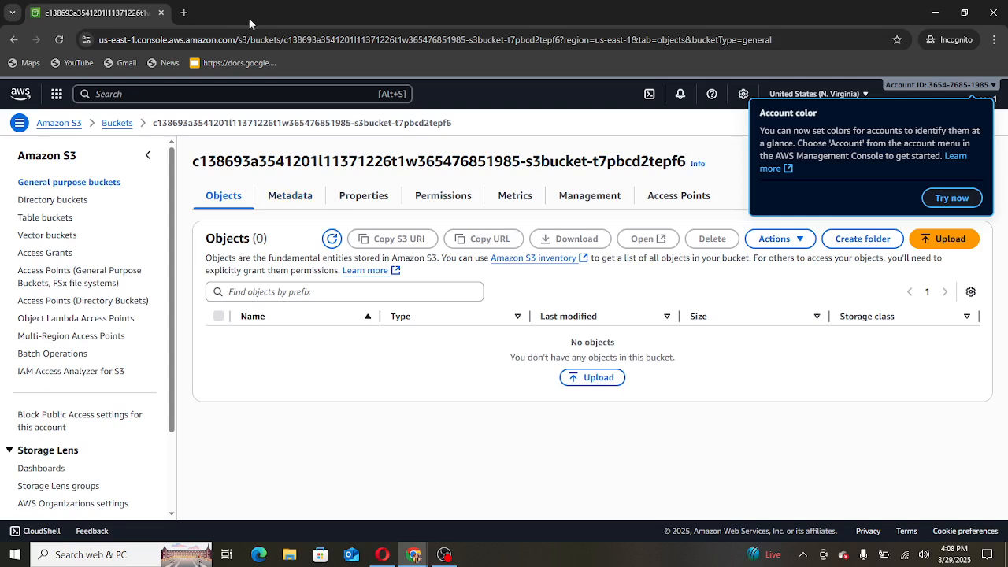
pyautogui.click(200, 94)
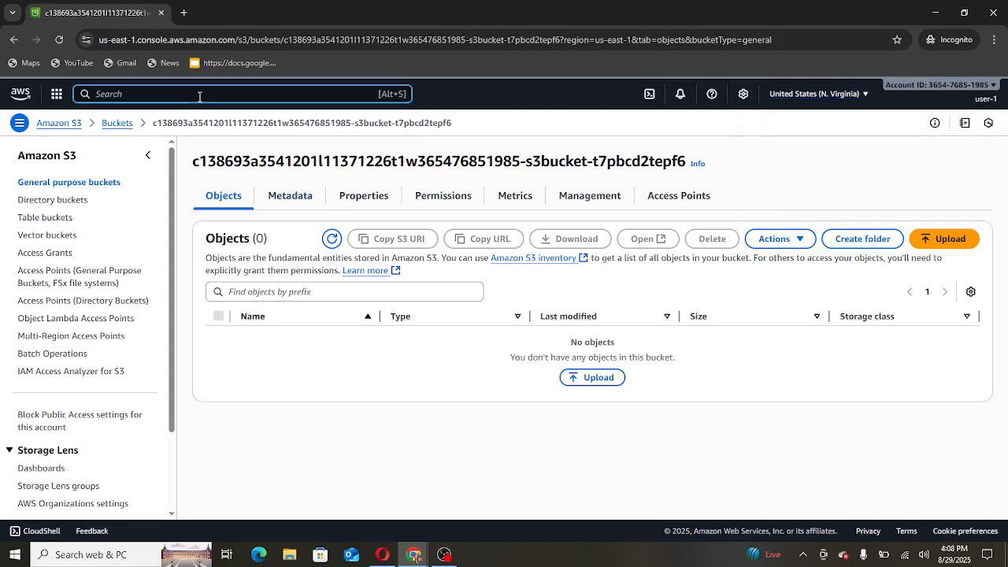
# - Search 'ec2', open EC2 Instances to hit the not-authorized error, then return to the EC2 dashboard
pyautogui.write('ec2')
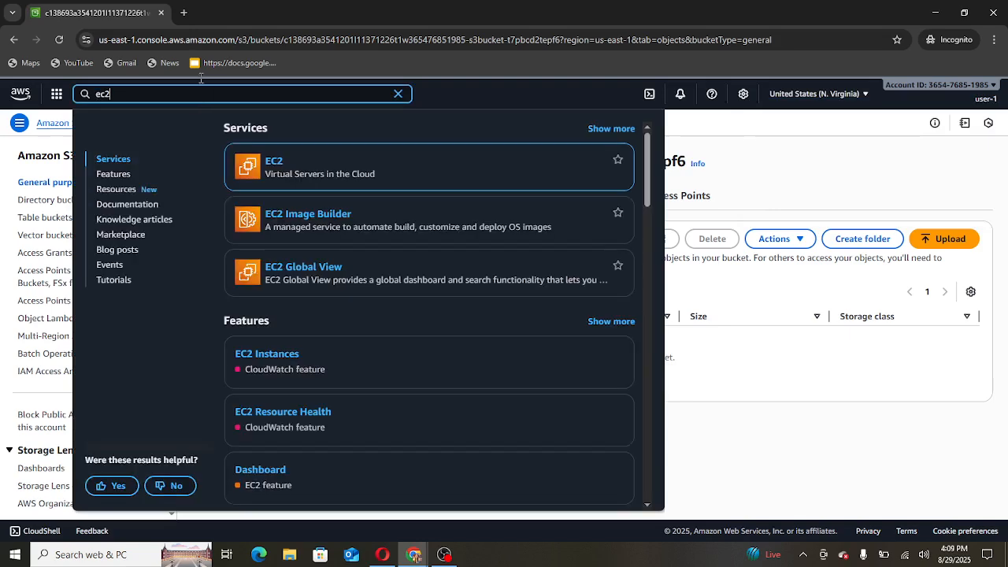
pyautogui.click(274, 162)
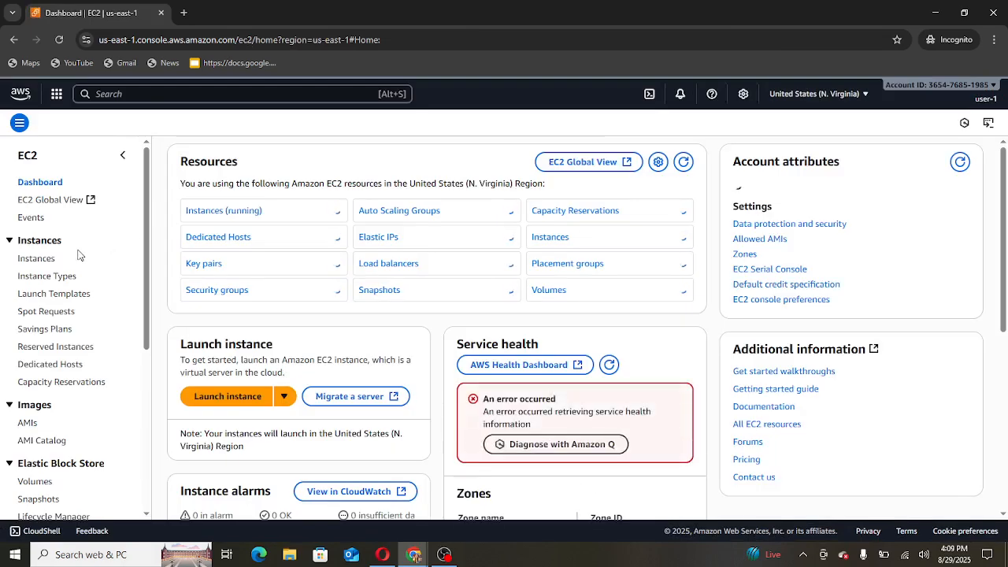
pyautogui.click(36, 259)
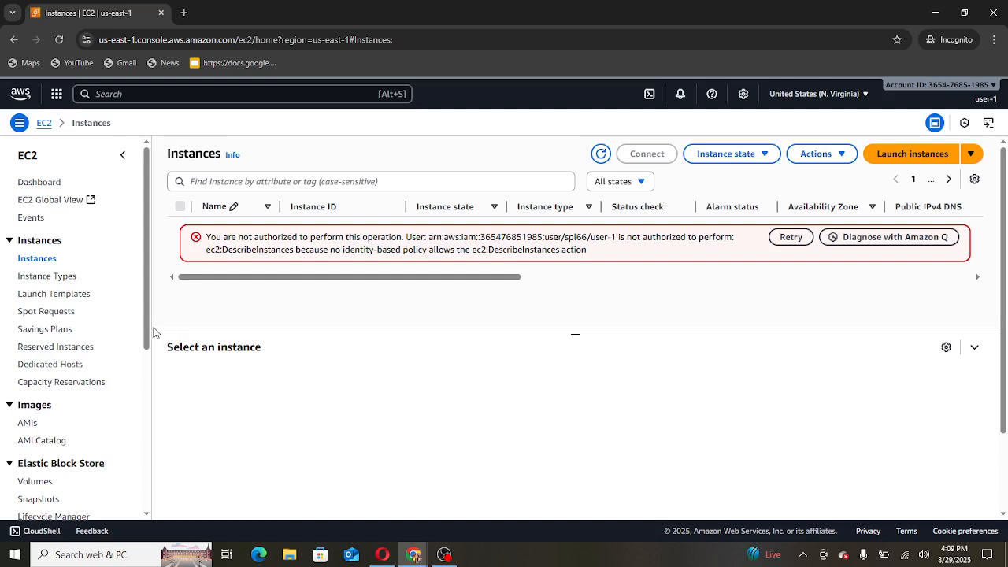
pyautogui.scroll(-1, 398, 266)
pyautogui.scroll(1, 398, 267)
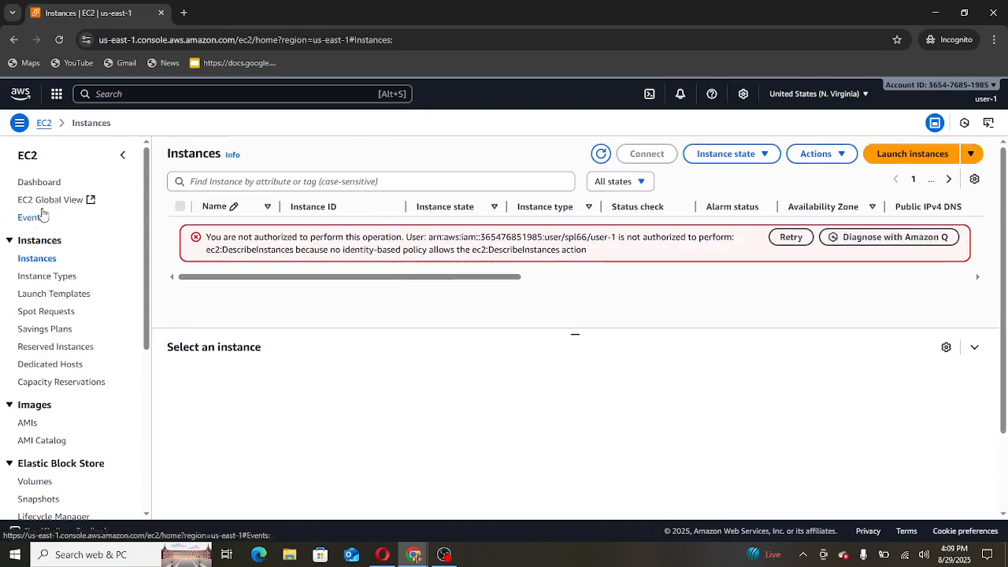
pyautogui.click(45, 123)
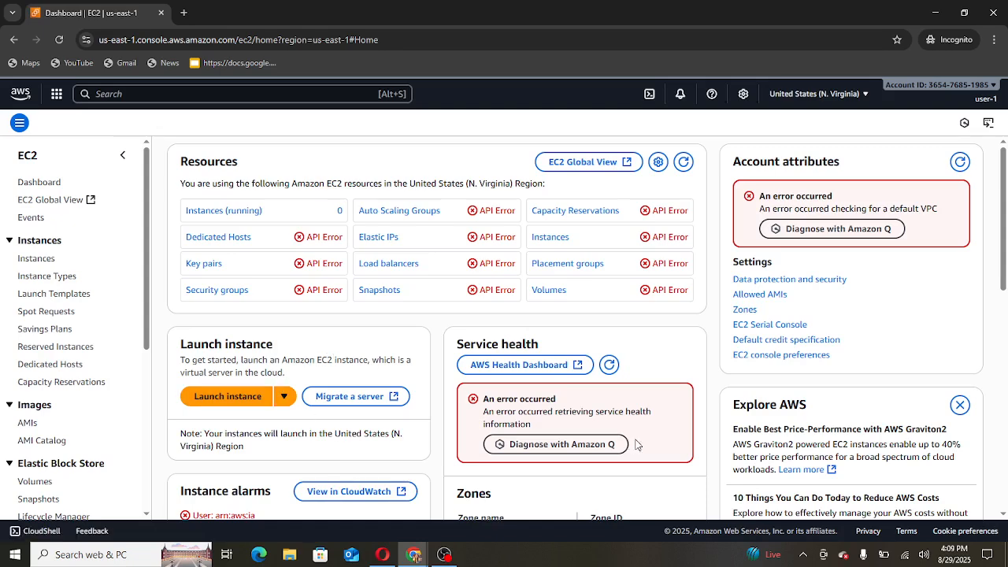
# - Sign user-1 out and load the account's sign-in URL in the address bar
pyautogui.click(985, 99)
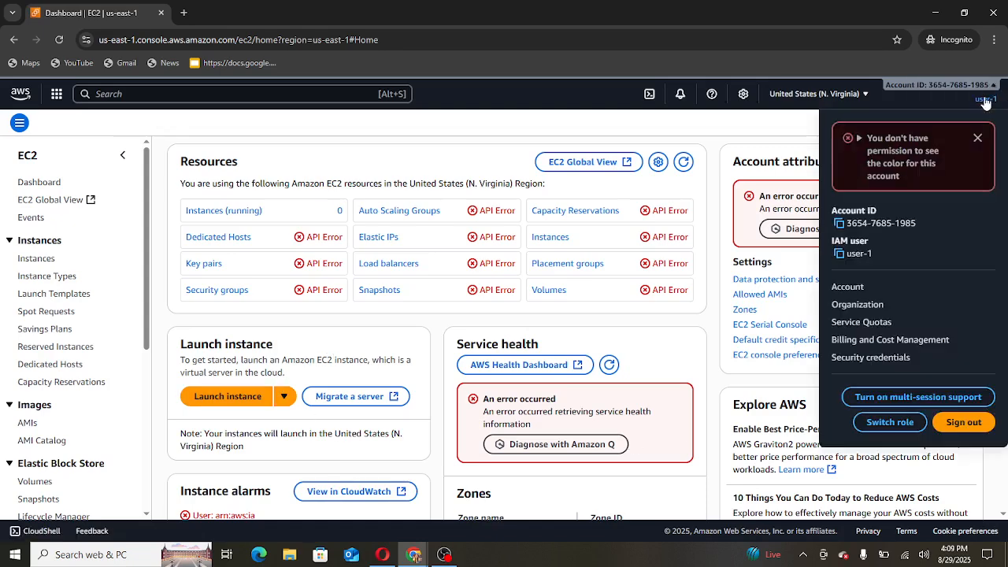
pyautogui.click(951, 421)
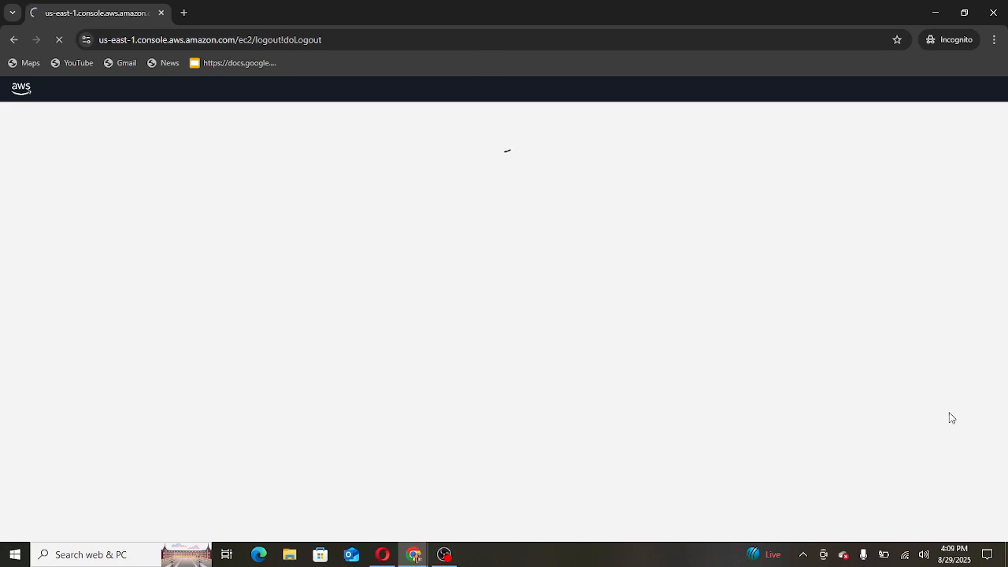
pyautogui.click(646, 38)
pyautogui.rightClick(647, 38)
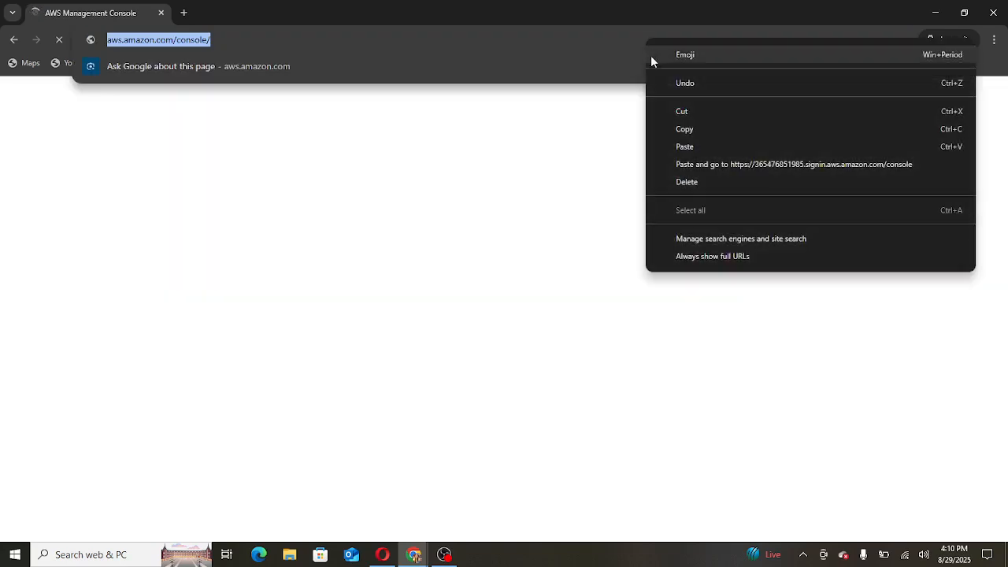
pyautogui.click(691, 145)
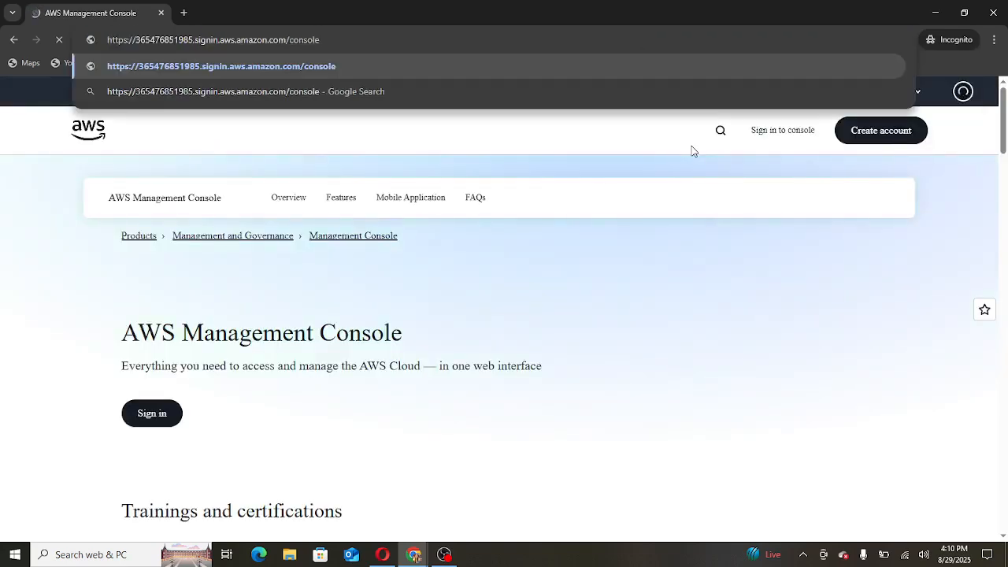
pyautogui.press('Return')
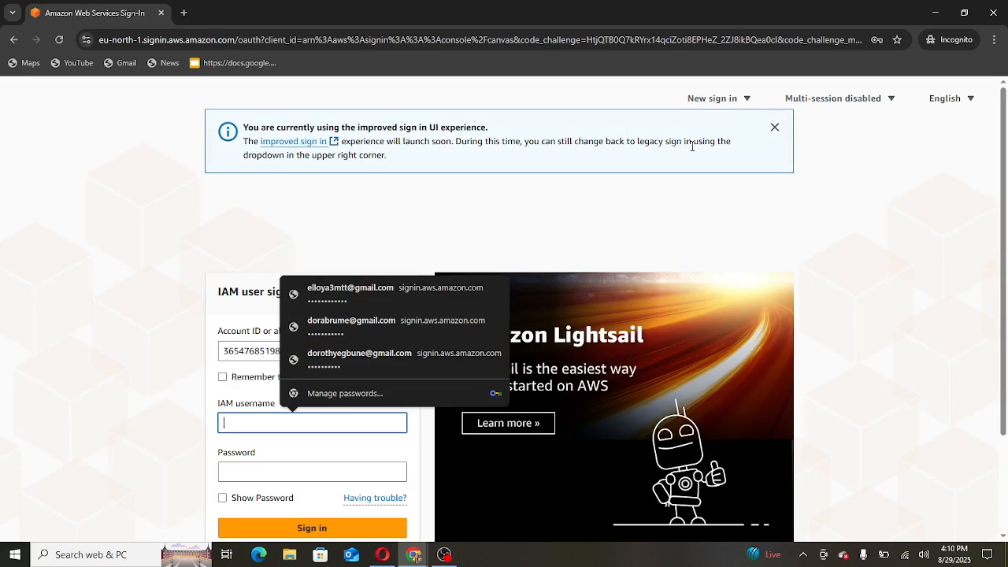
# - Sign in as user-2 with its password shown, correcting a mistyped character
pyautogui.write('user-2')
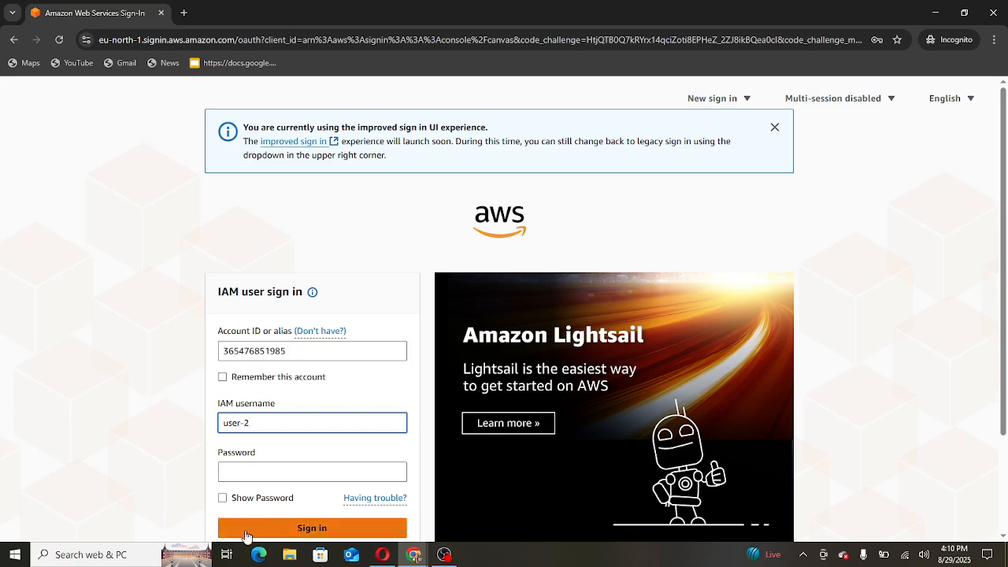
pyautogui.click(222, 501)
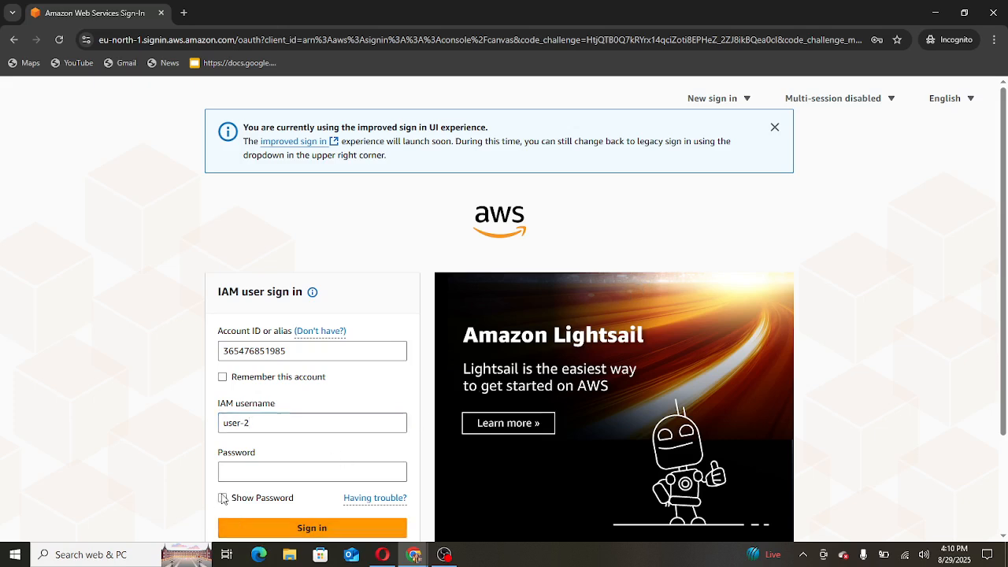
pyautogui.click(228, 474)
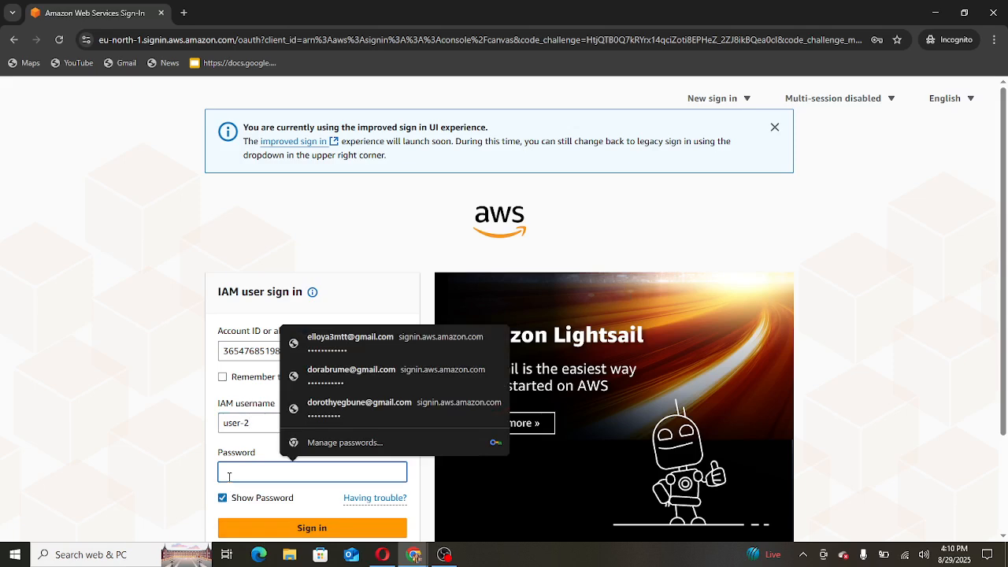
pyautogui.write('Lab-2')
pyautogui.press('BackSpace')
pyautogui.write('Password')
pyautogui.write('3')
pyautogui.write('2')
pyautogui.press('Return')
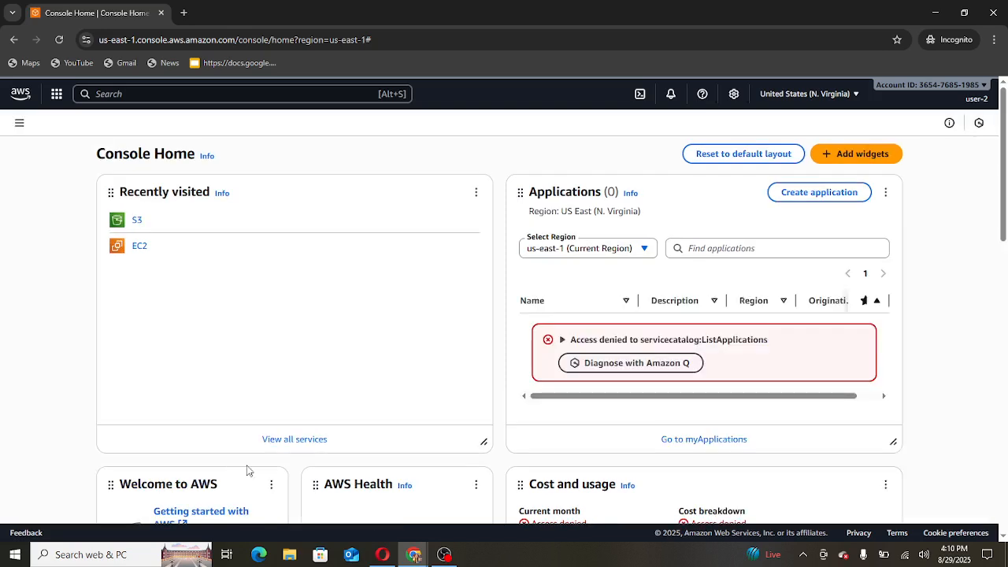
# - From EC2 Instances, view the running t2.micro instance's details (public IP 35.172.33.53) and its Instance state menu
pyautogui.click(140, 249)
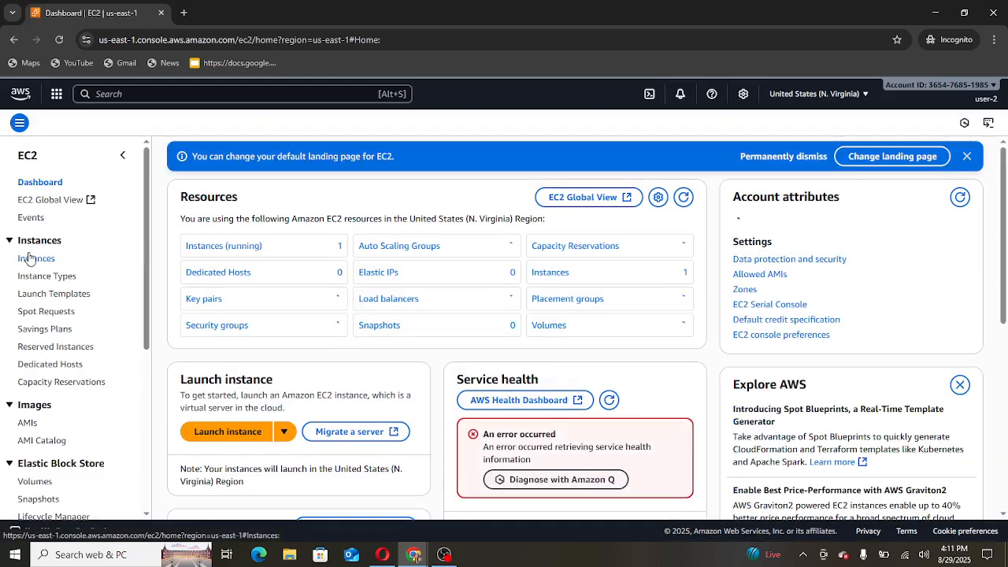
pyautogui.click(30, 260)
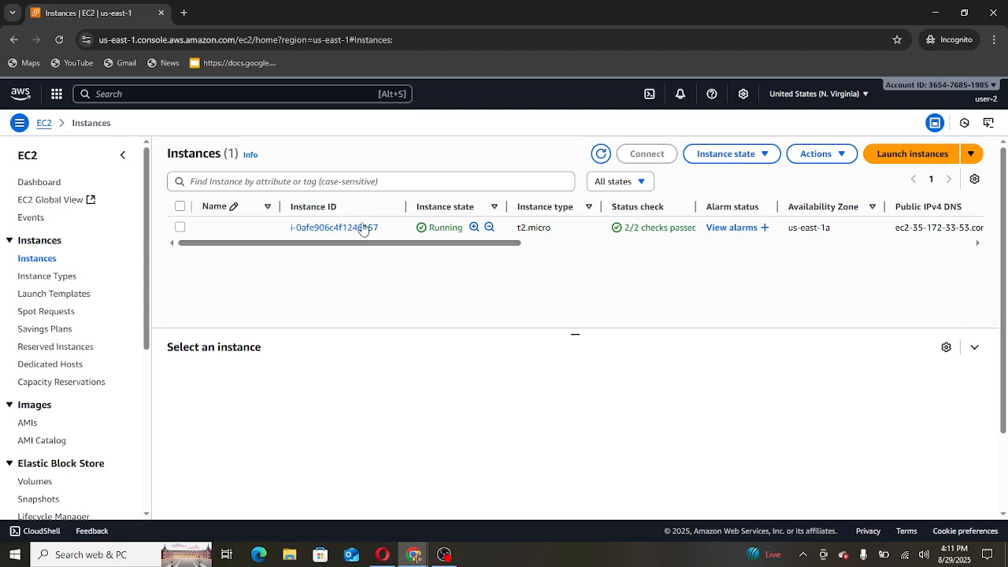
pyautogui.click(351, 228)
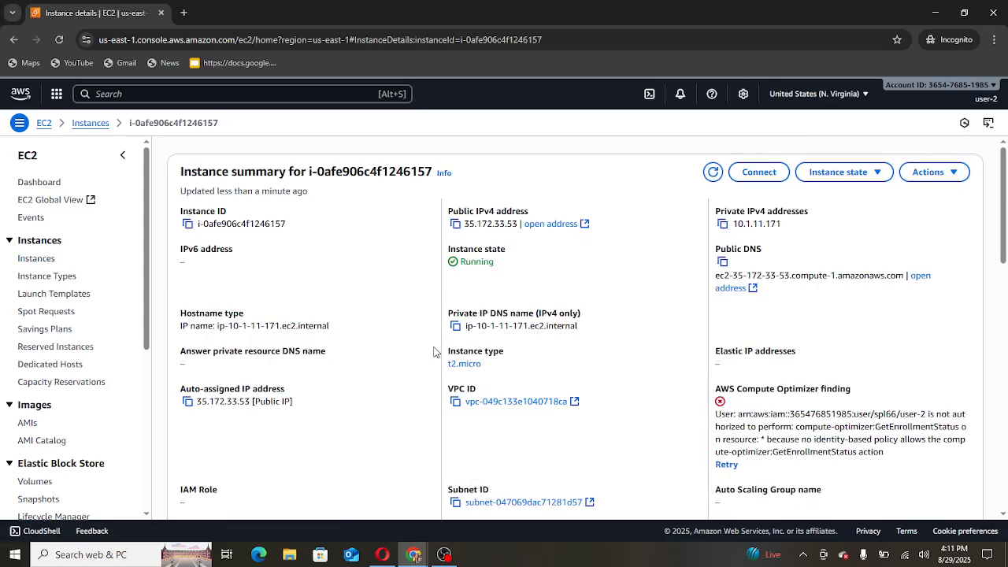
pyautogui.scroll(-6, 434, 352)
pyautogui.scroll(-4, 434, 351)
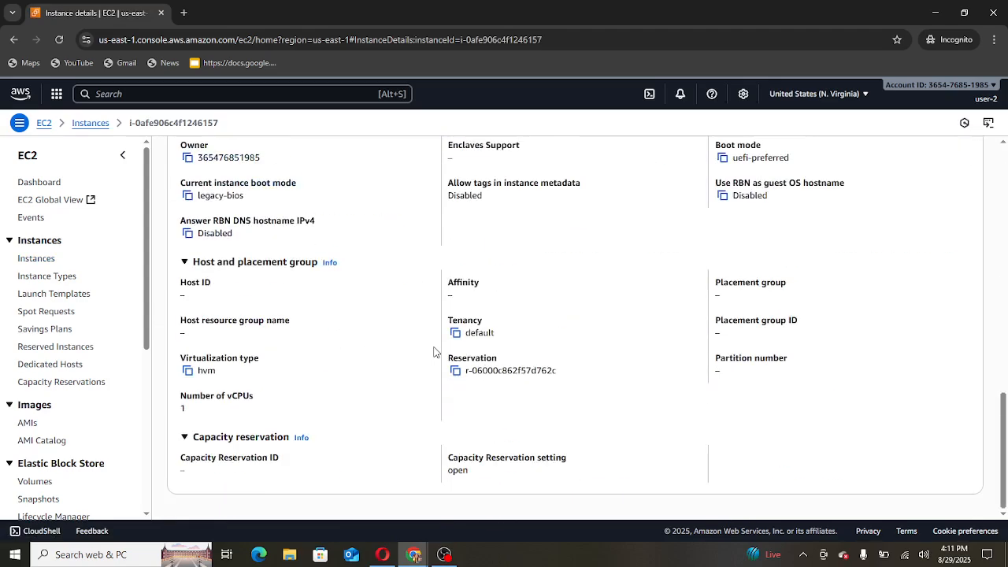
pyautogui.scroll(10, 434, 347)
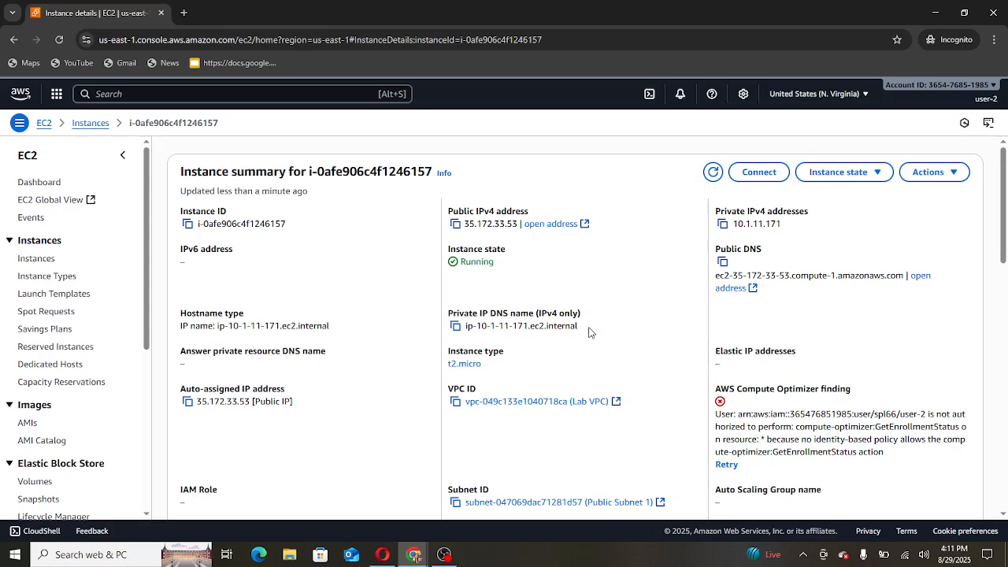
pyautogui.scroll(-3, 940, 299)
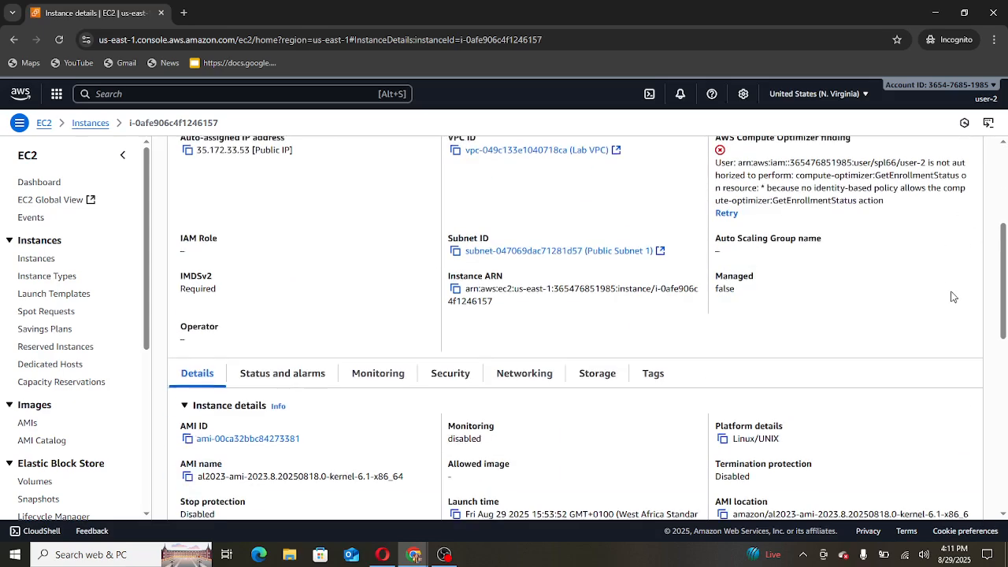
pyautogui.scroll(3, 945, 298)
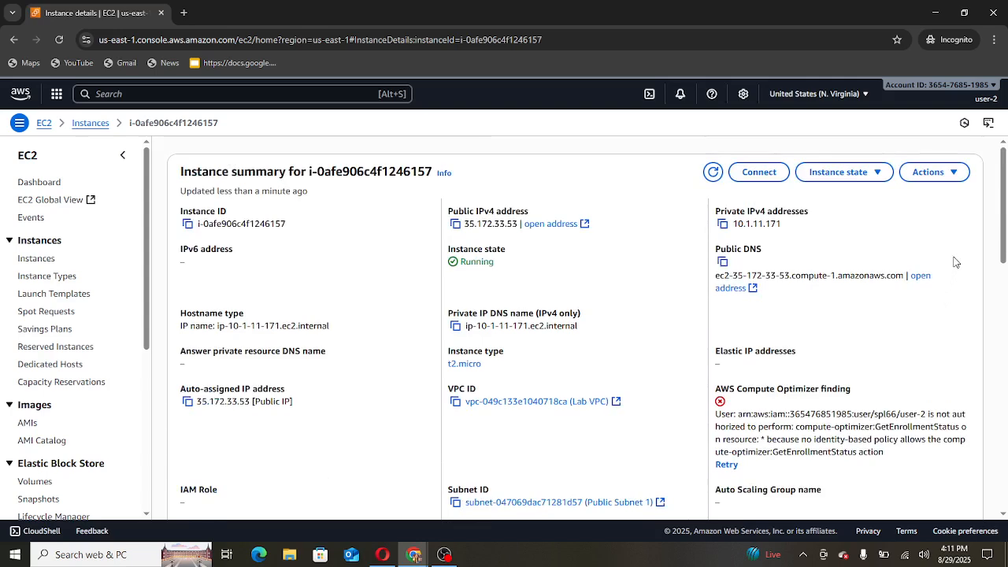
pyautogui.click(867, 174)
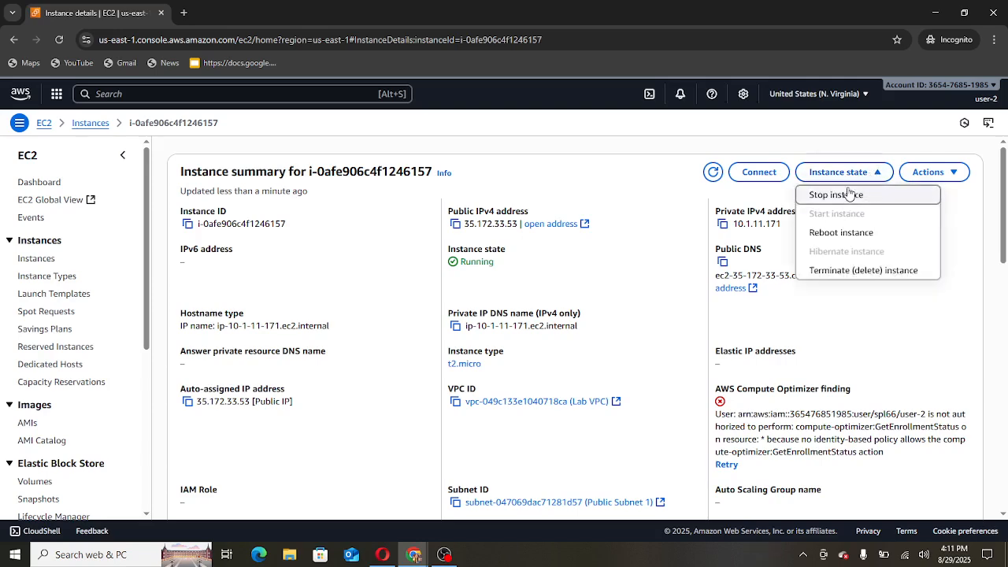
# - Try Stop instance as user-2, get the unauthorized failure, and return to the EC2 dashboard
pyautogui.click(849, 194)
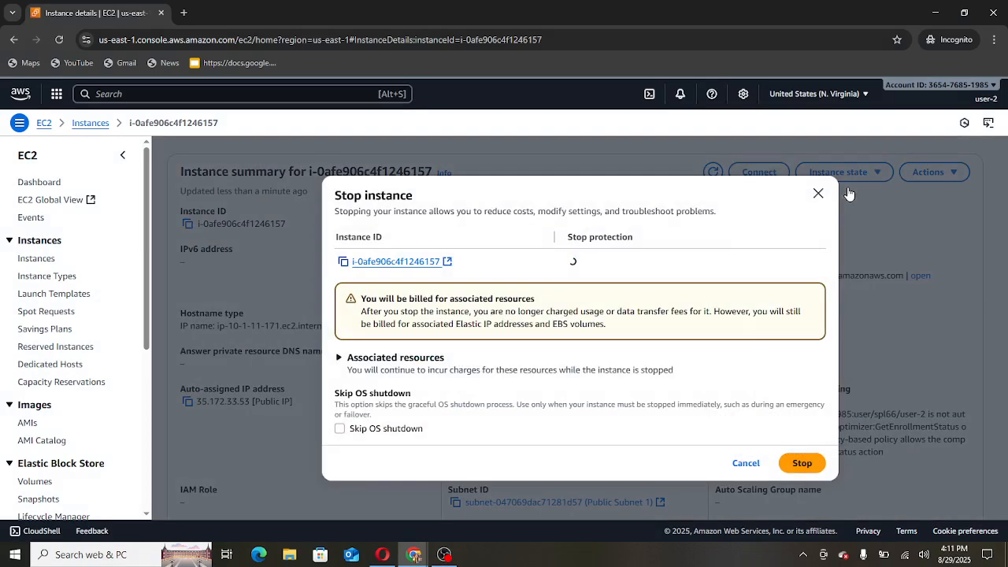
pyautogui.click(799, 464)
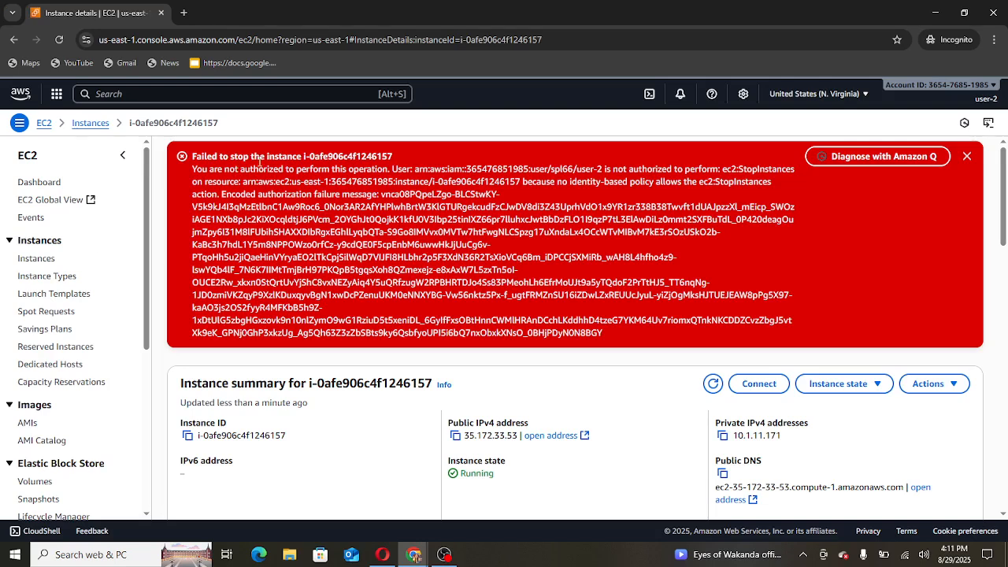
pyautogui.click(44, 123)
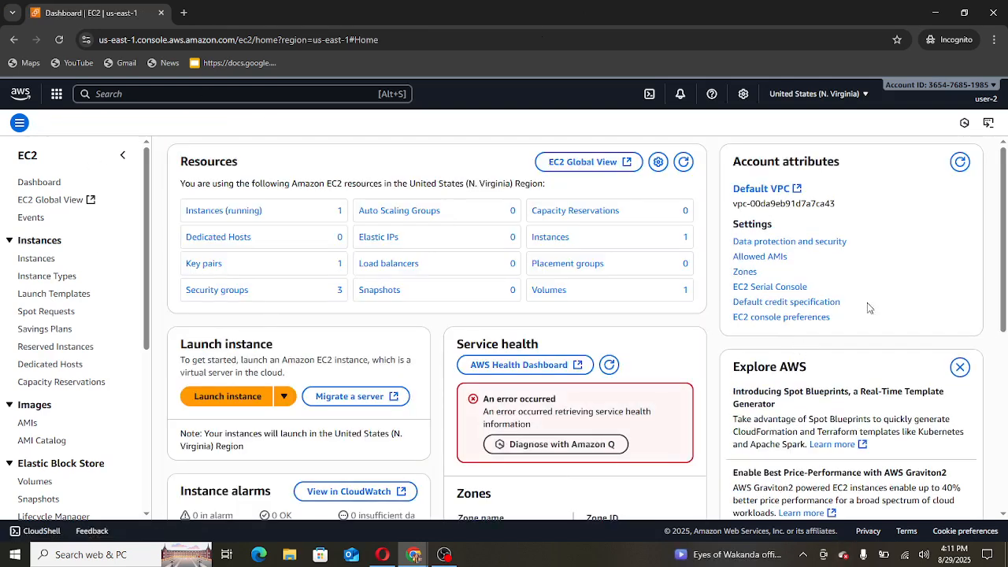
# - Sign user-2 out via the account menu and load the pasted account sign-in URL
pyautogui.click(987, 98)
pyautogui.click(977, 424)
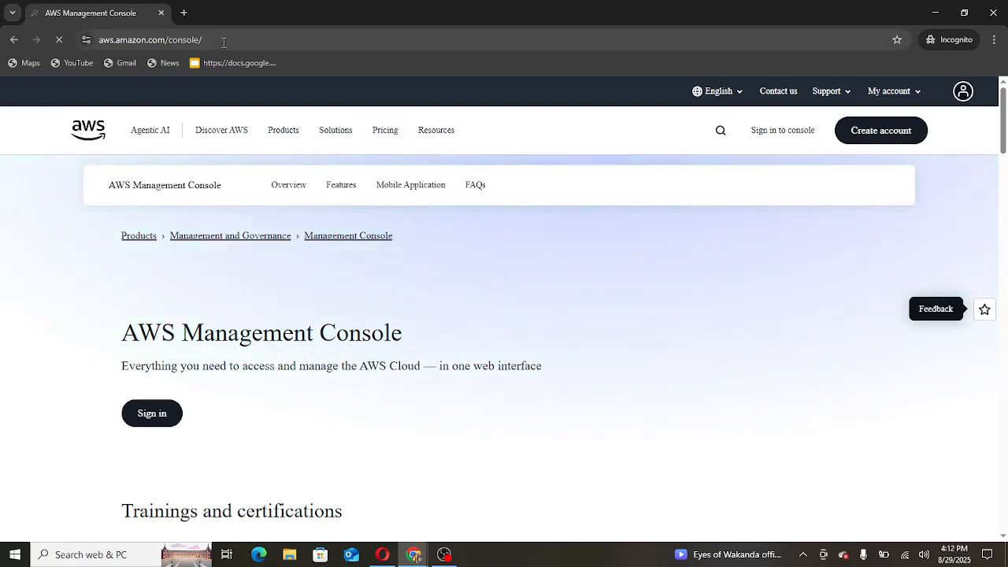
pyautogui.click(224, 43)
pyautogui.rightClick(224, 41)
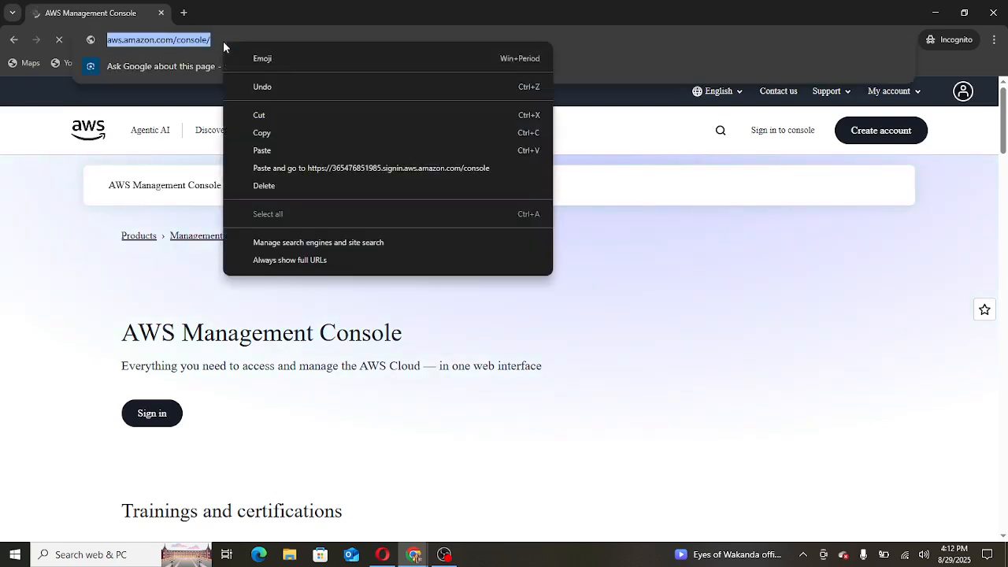
pyautogui.click(334, 148)
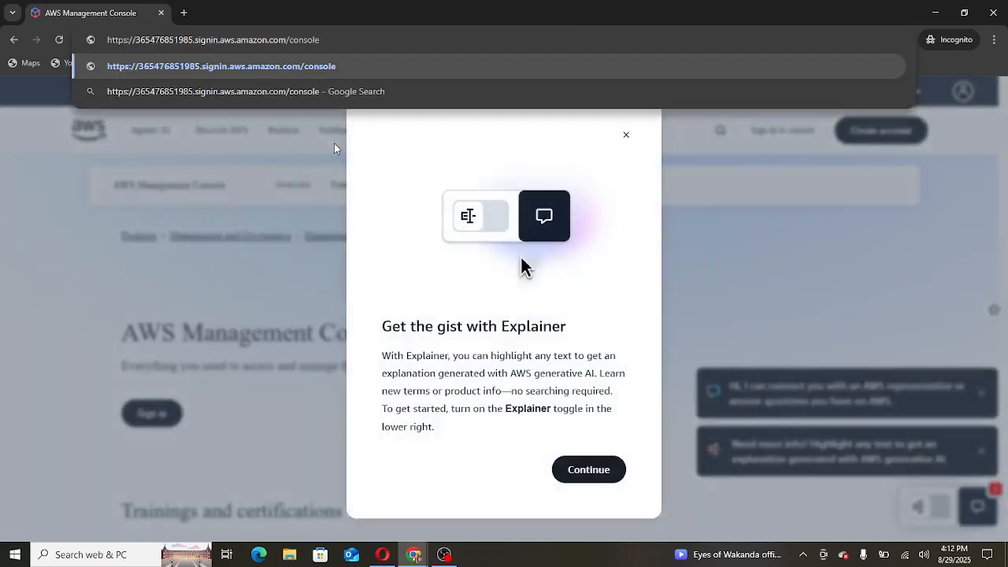
pyautogui.press('Return')
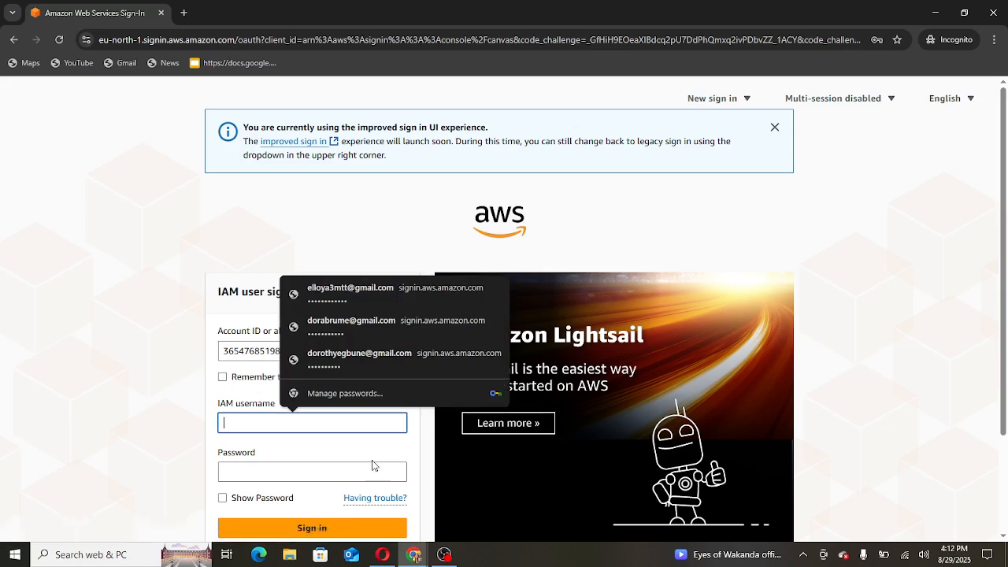
# - Log in as user-3, entering its password with Show Password ticked
pyautogui.write('user-3')
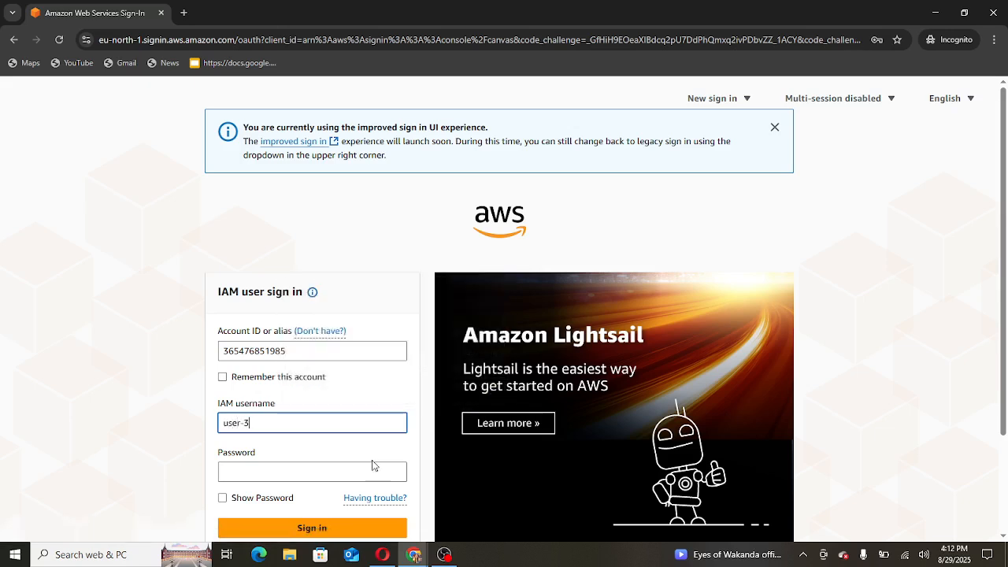
pyautogui.click(352, 467)
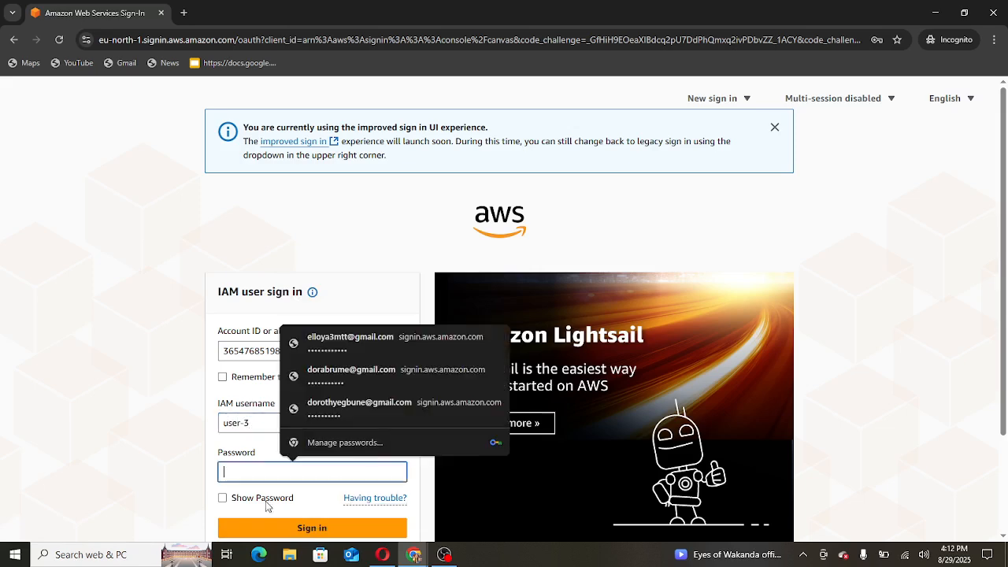
pyautogui.click(222, 498)
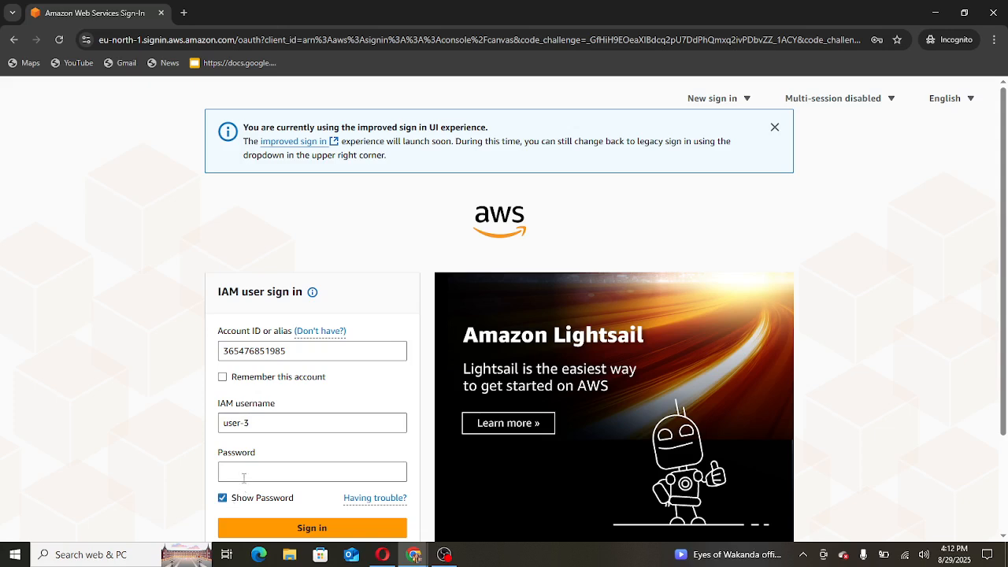
pyautogui.click(245, 475)
pyautogui.write('L')
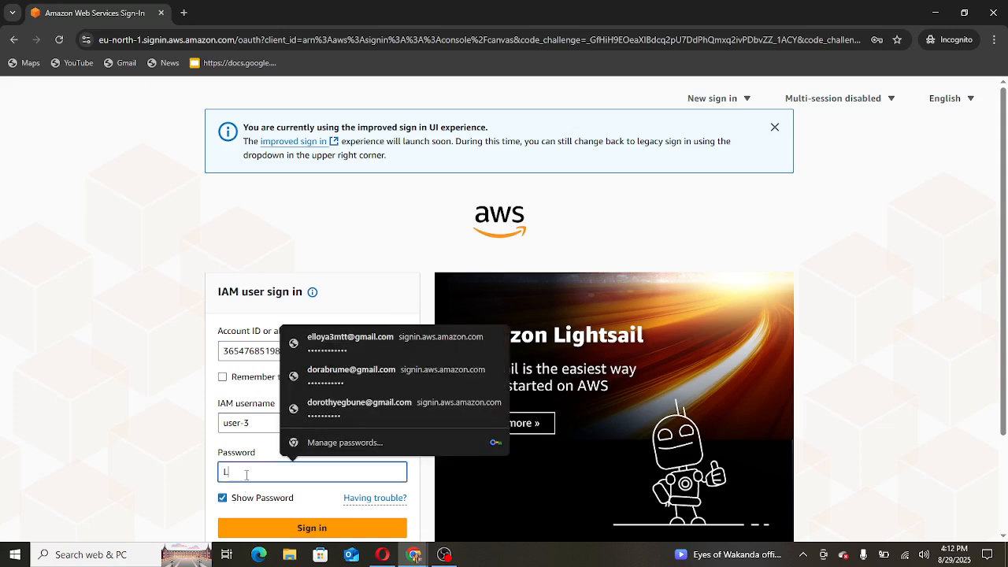
pyautogui.write('ab-Passwor')
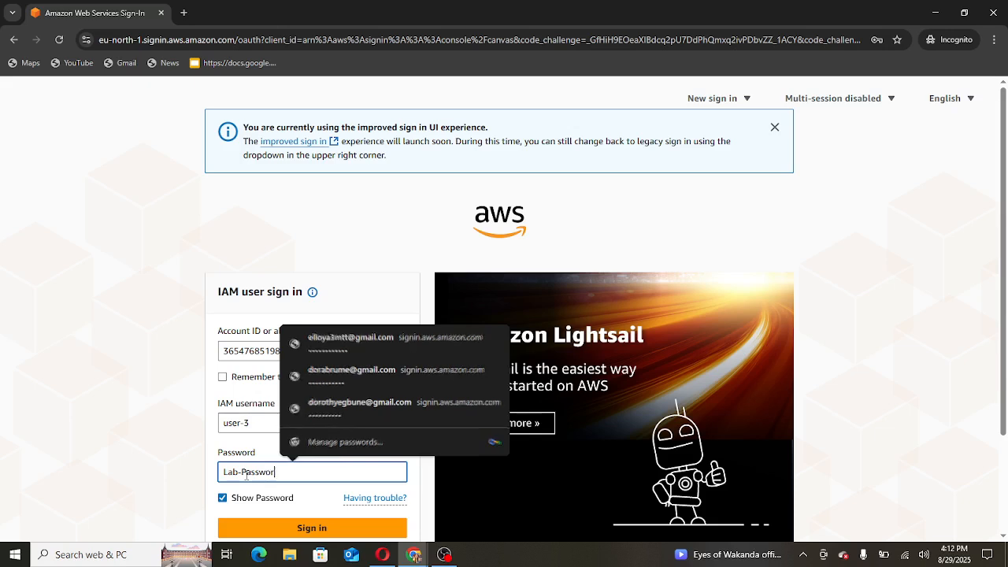
pyautogui.write('d3')
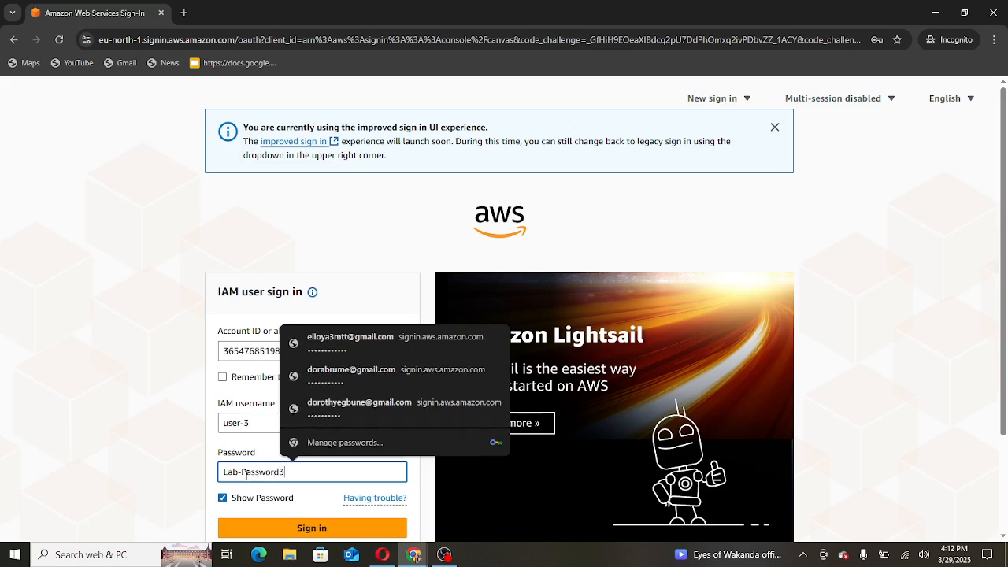
pyautogui.press('Return')
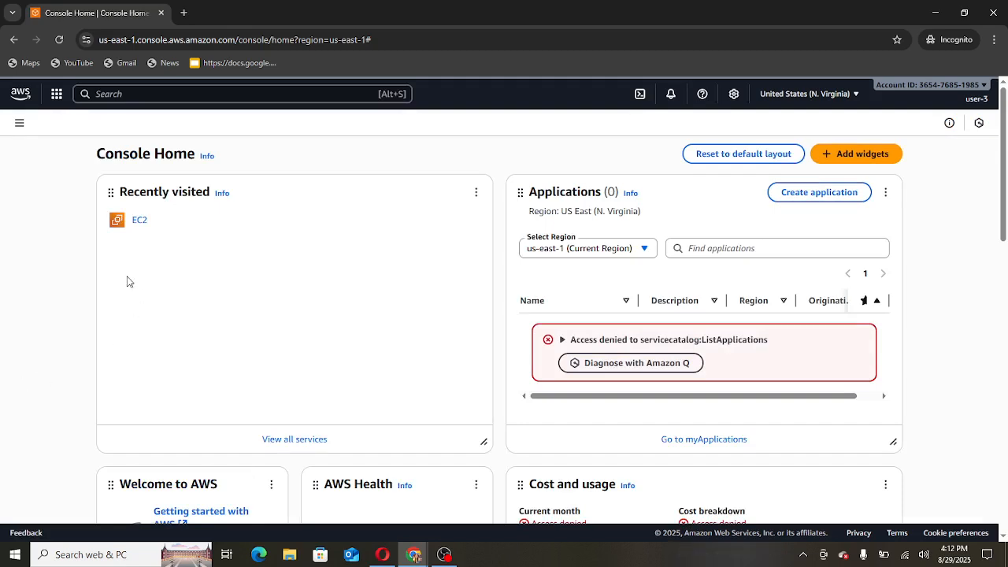
# - Open the running t2.micro instance from EC2 Instances as user-3 and open its Instance state dropdown
pyautogui.click(146, 224)
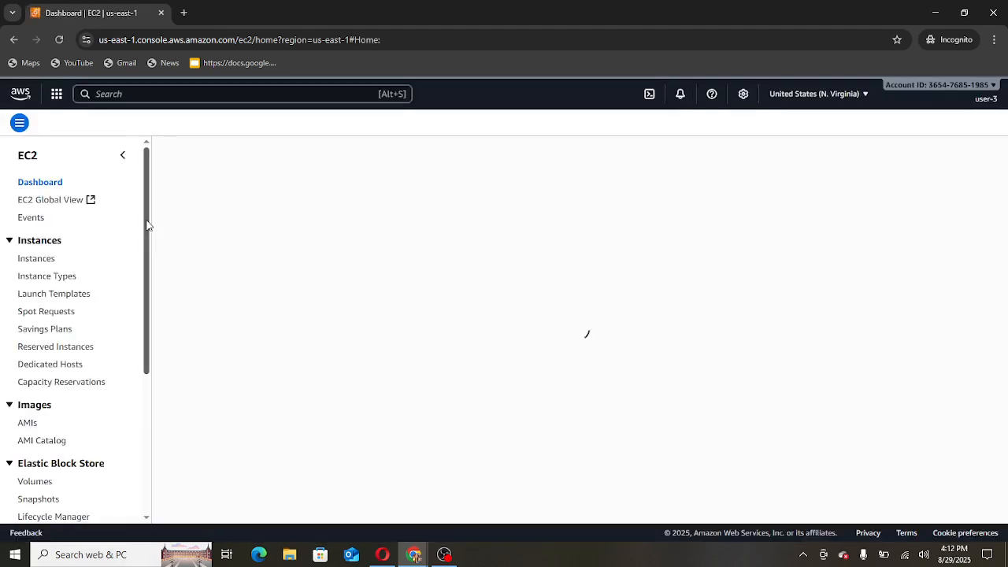
pyautogui.click(46, 259)
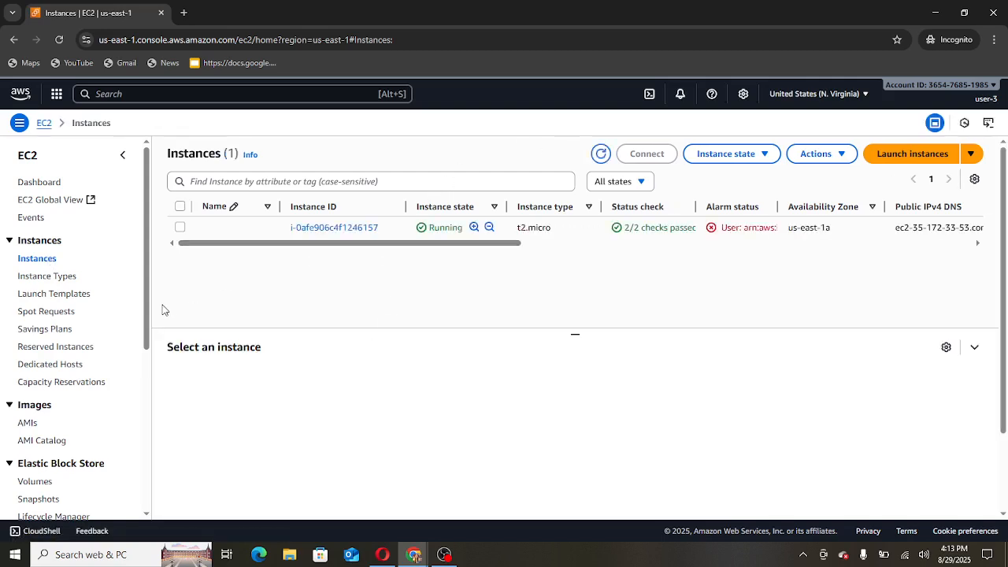
pyautogui.click(329, 229)
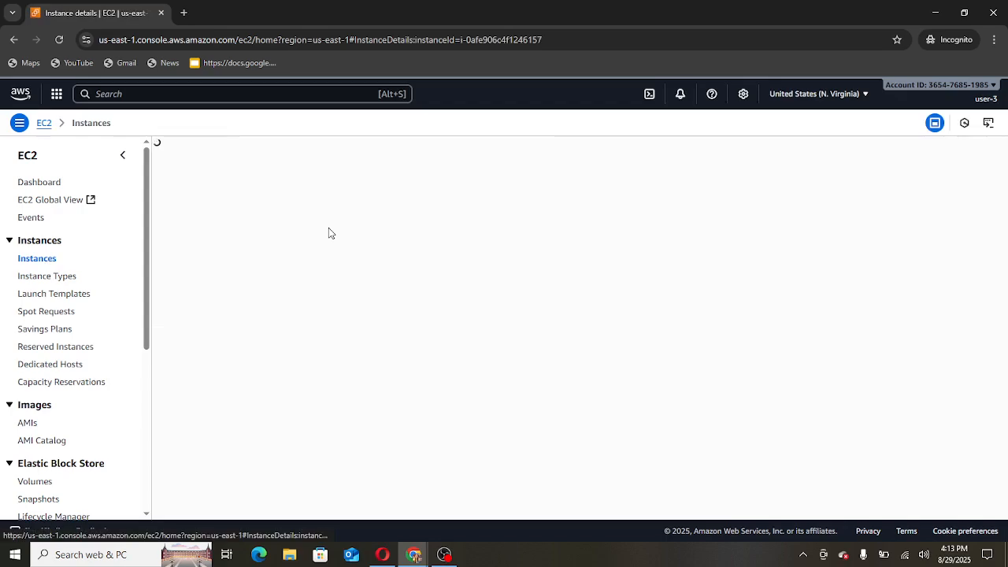
pyautogui.scroll(-6, 635, 365)
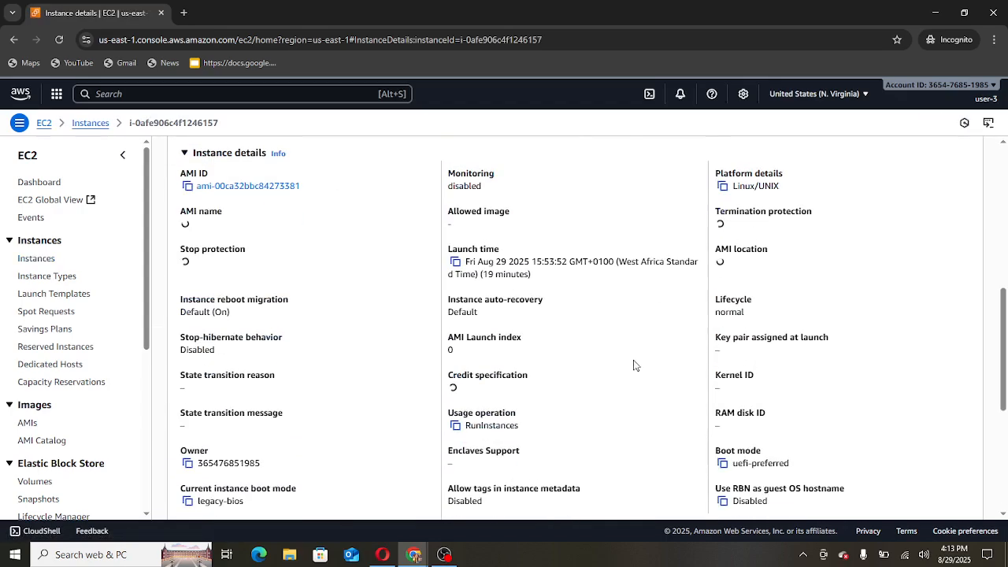
pyautogui.scroll(6, 633, 358)
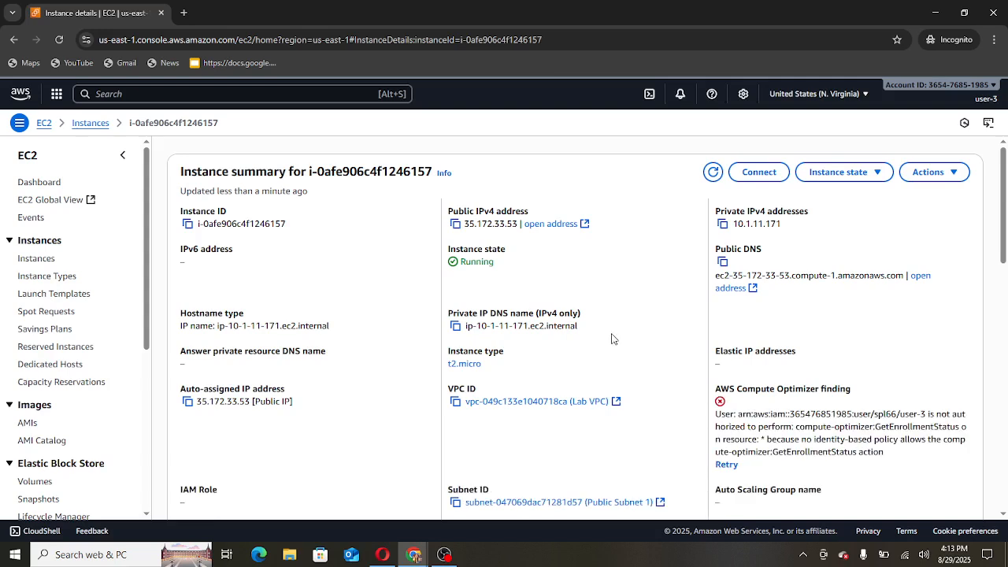
pyautogui.click(877, 175)
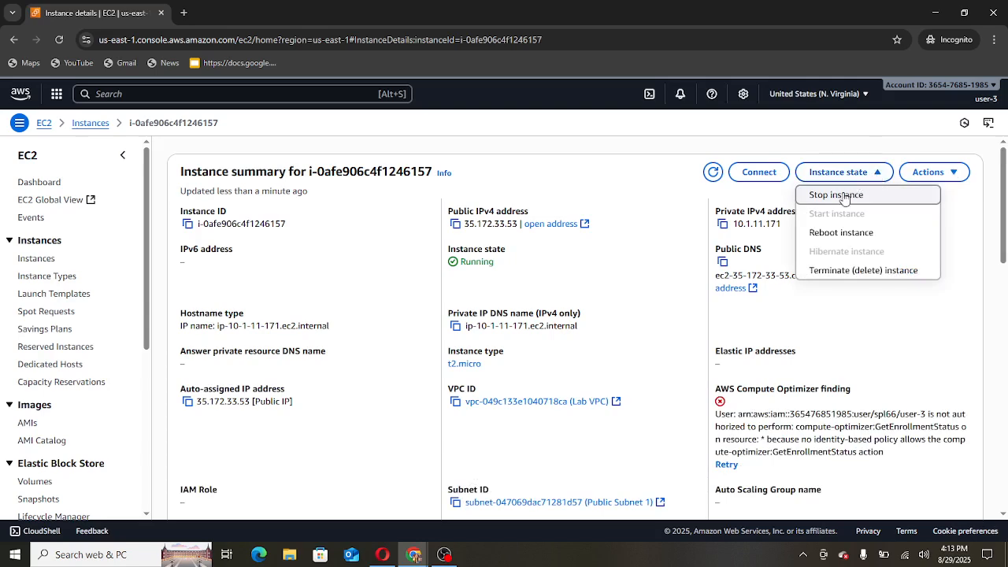
# - Stop the running t2.micro instance as user-3 and confirm it in the dialog
pyautogui.click(836, 196)
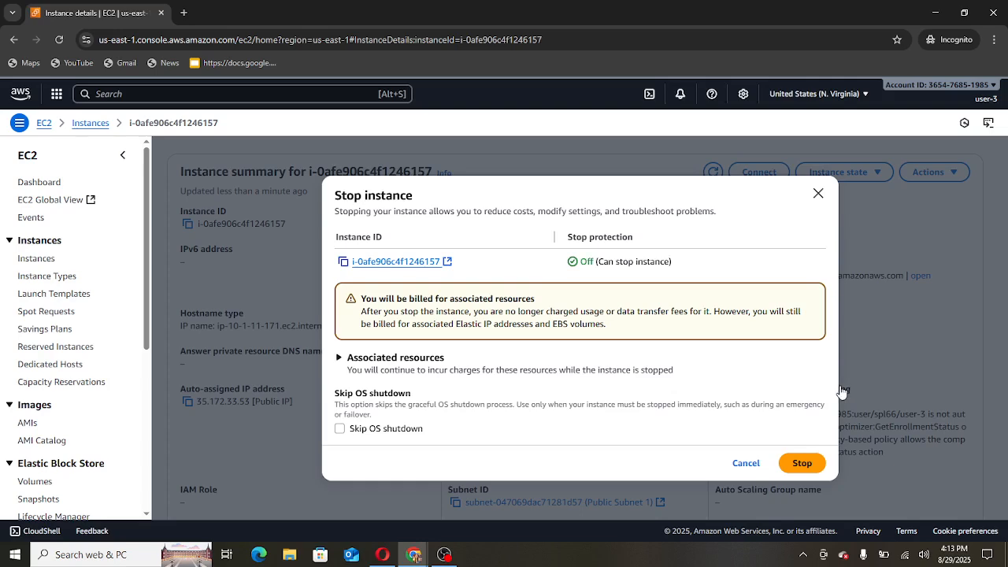
pyautogui.click(797, 465)
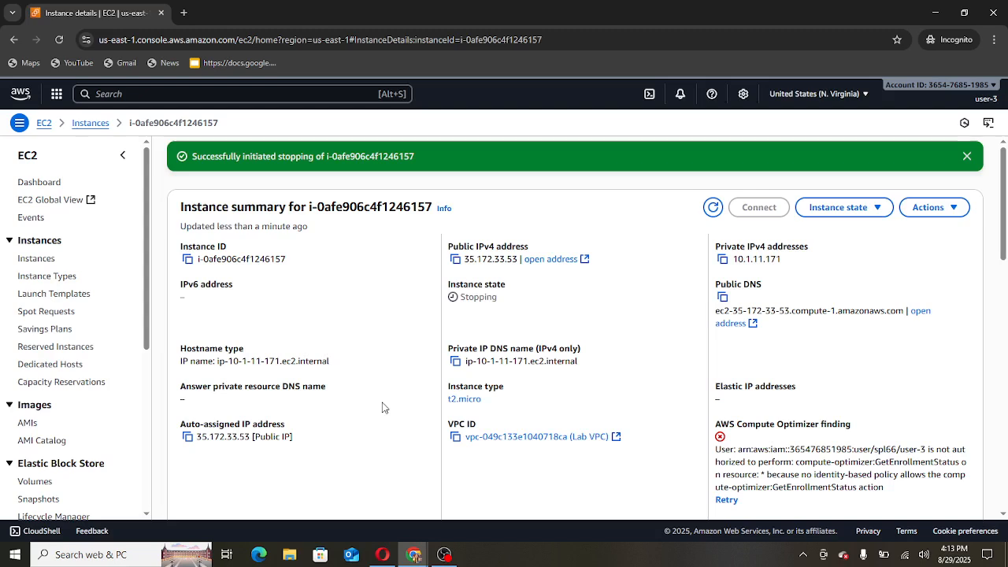
pyautogui.click(150, 92)
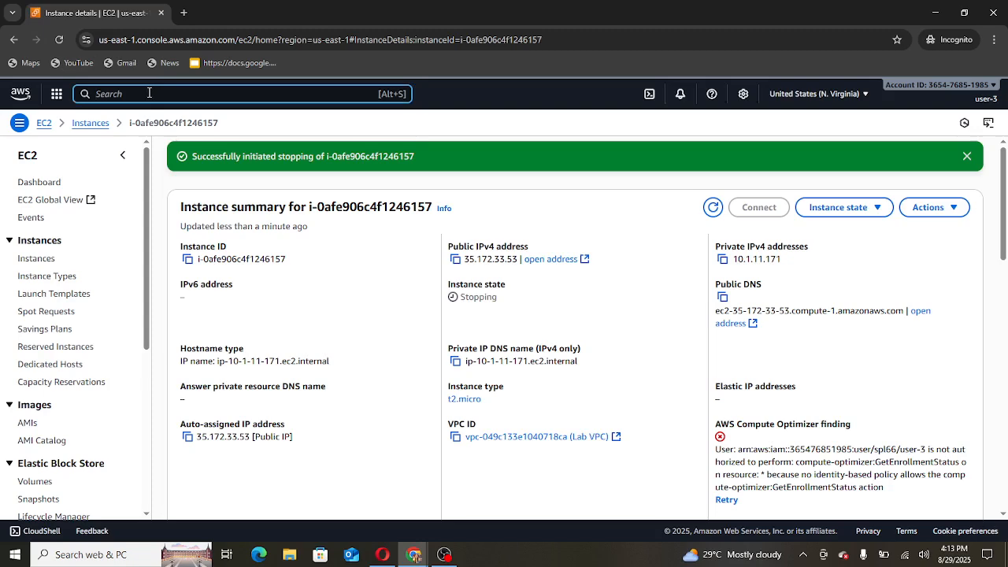
# - Search for 's3' and open the S3 console as user-3
pyautogui.write('seCOP')
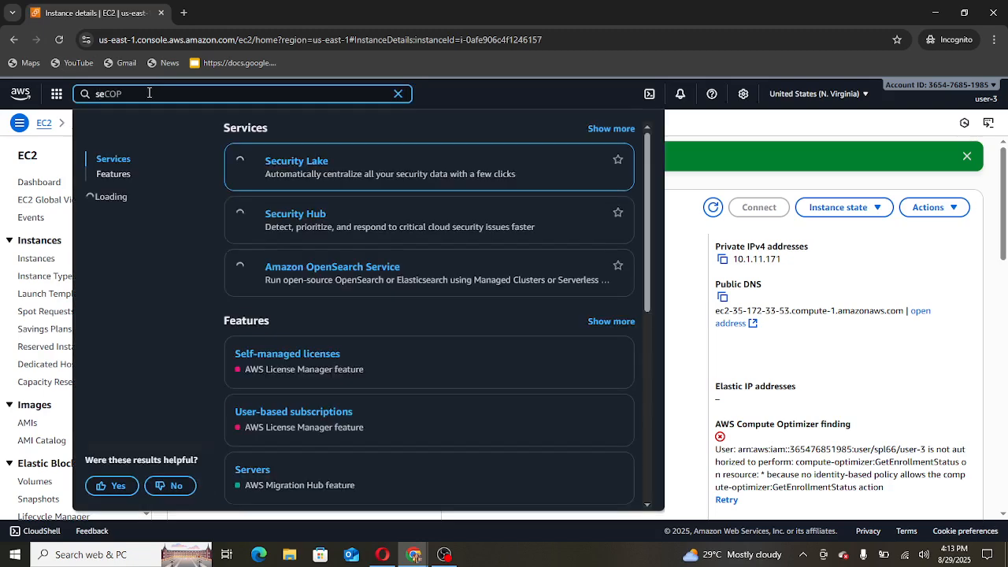
pyautogui.press('BackSpace')
pyautogui.write('3')
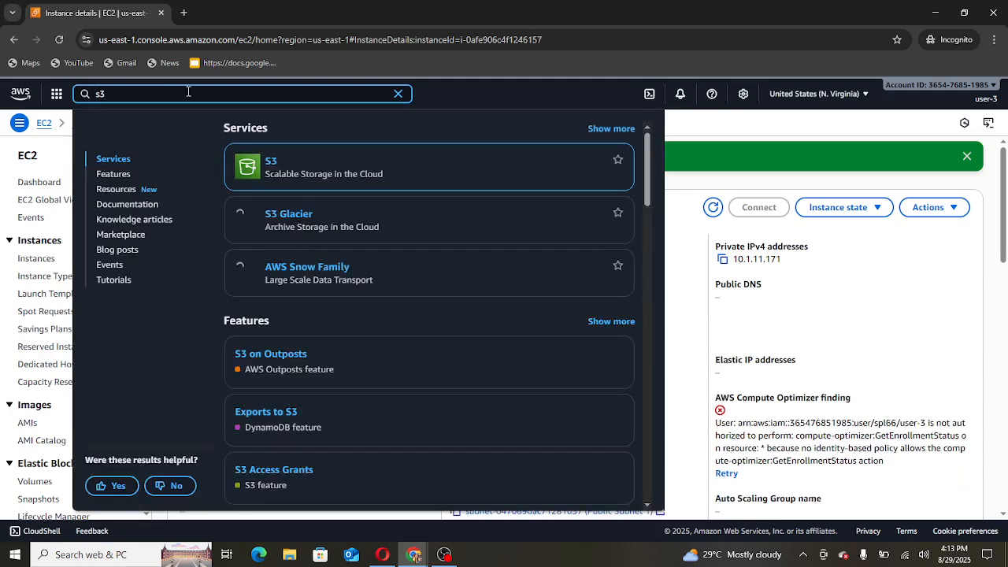
pyautogui.click(272, 160)
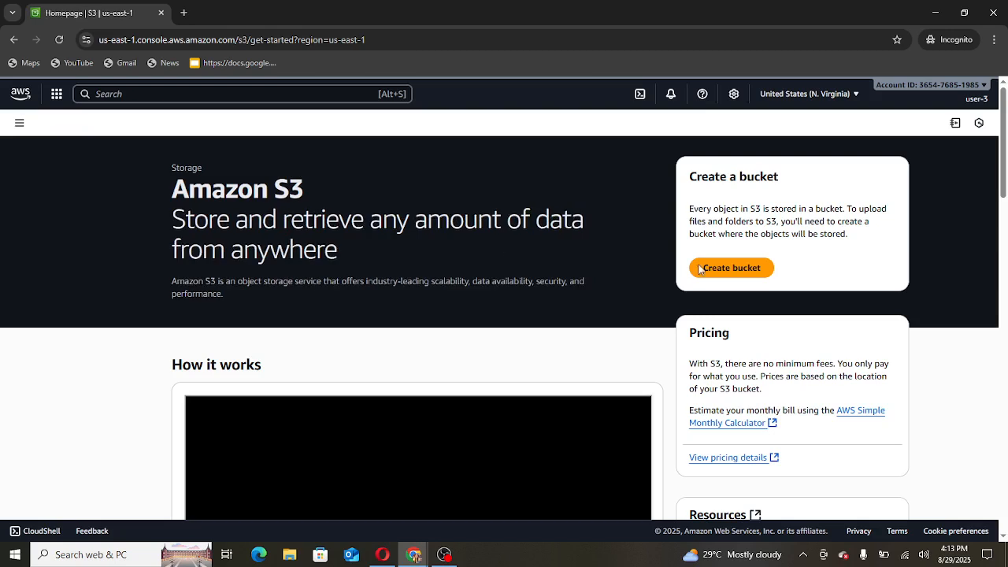
# - Attempt Create bucket, then view the Buckets list showing Access Denied
pyautogui.click(739, 273)
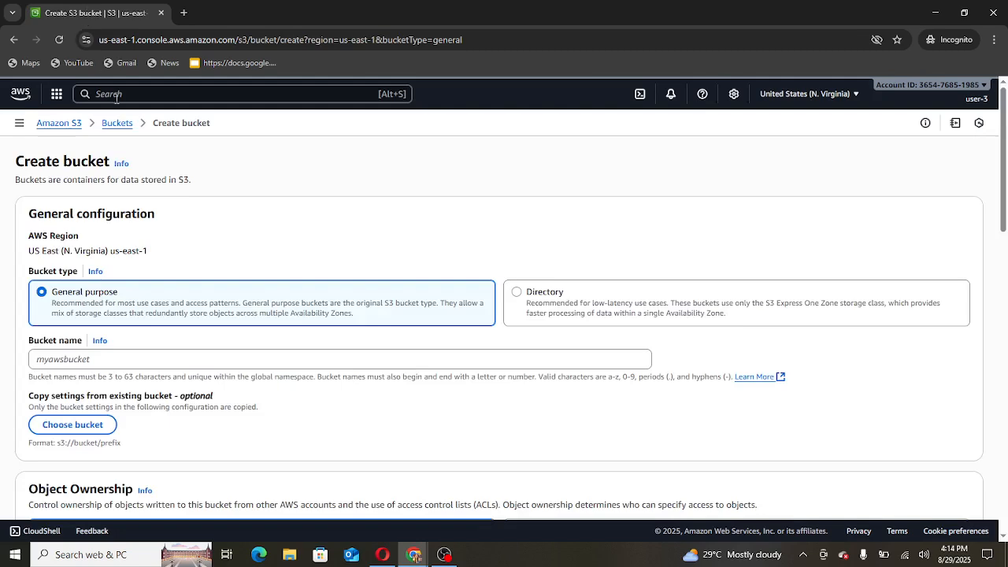
pyautogui.click(116, 124)
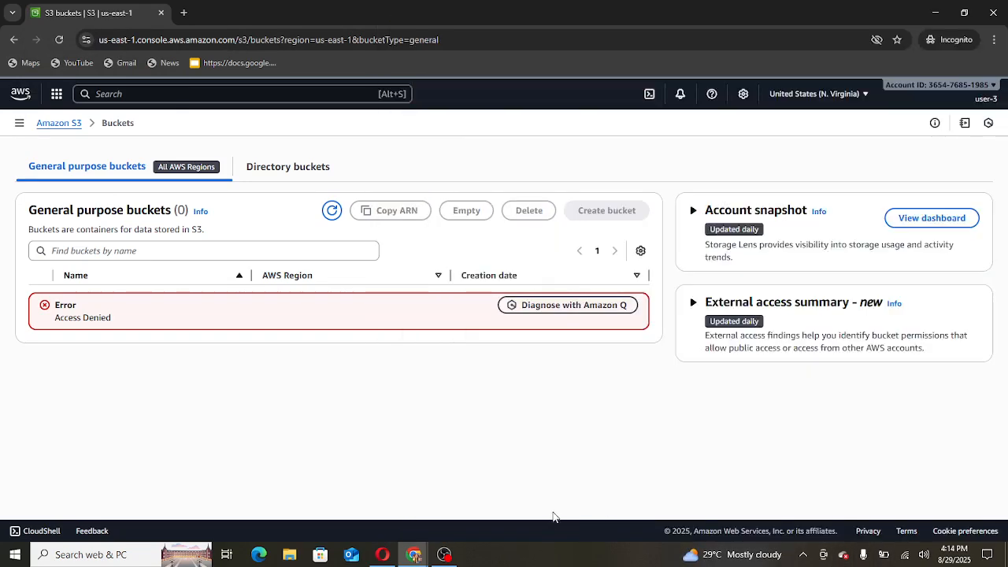
pyautogui.click(990, 93)
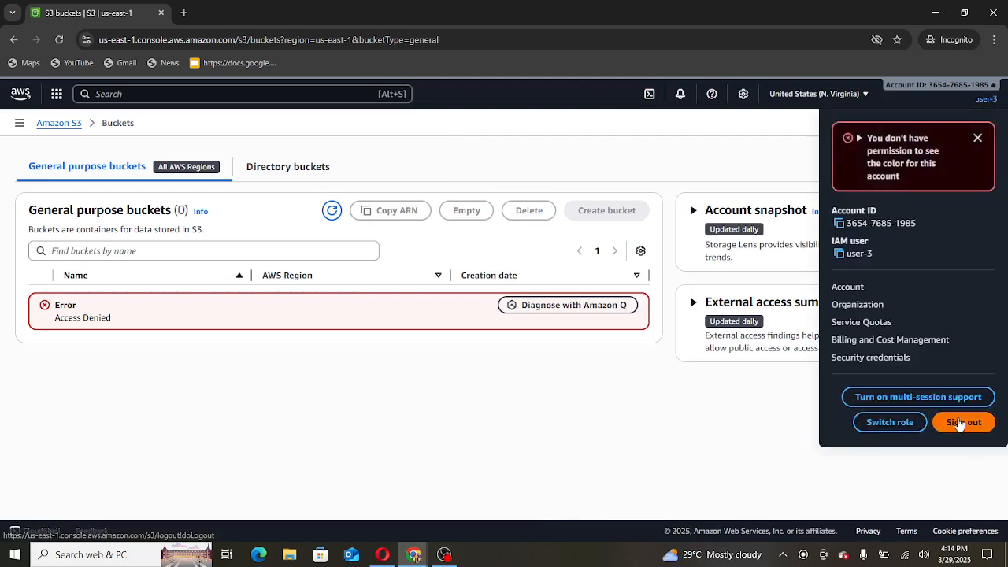